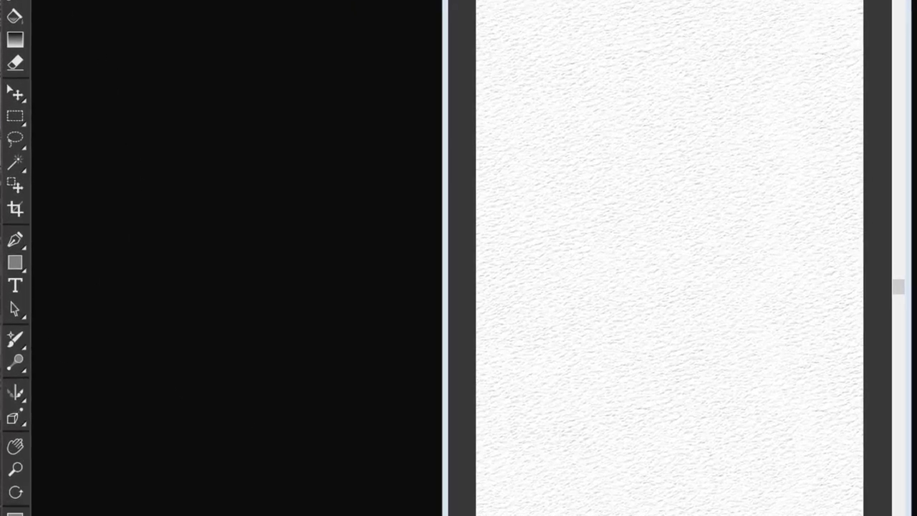
- Choose the Stencil Flow Map - Buildup brush from the Watercolor category of the Painter 2020 Brushes library
left_click(36, 45)
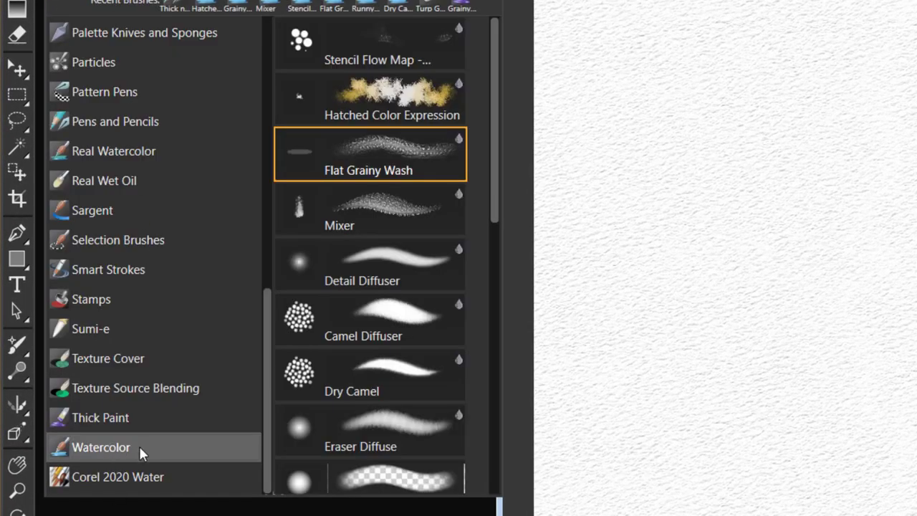
left_click(411, 50)
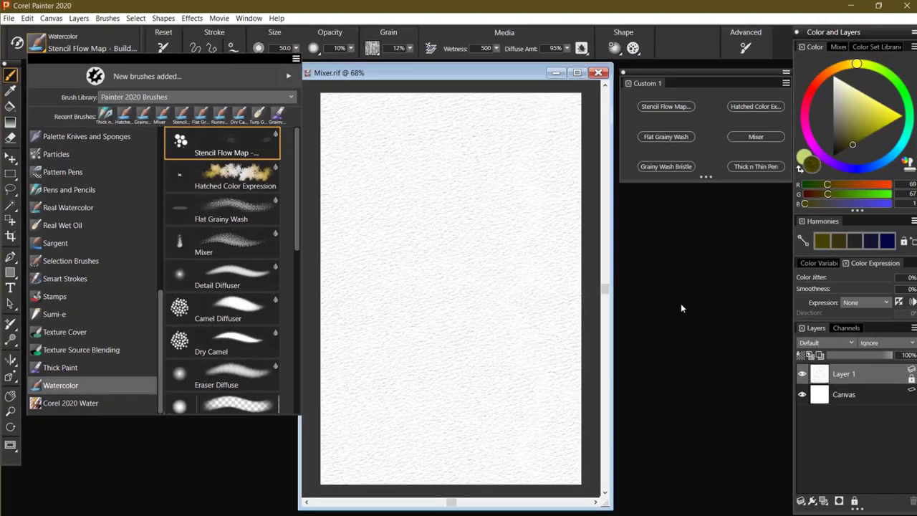
left_click(679, 307)
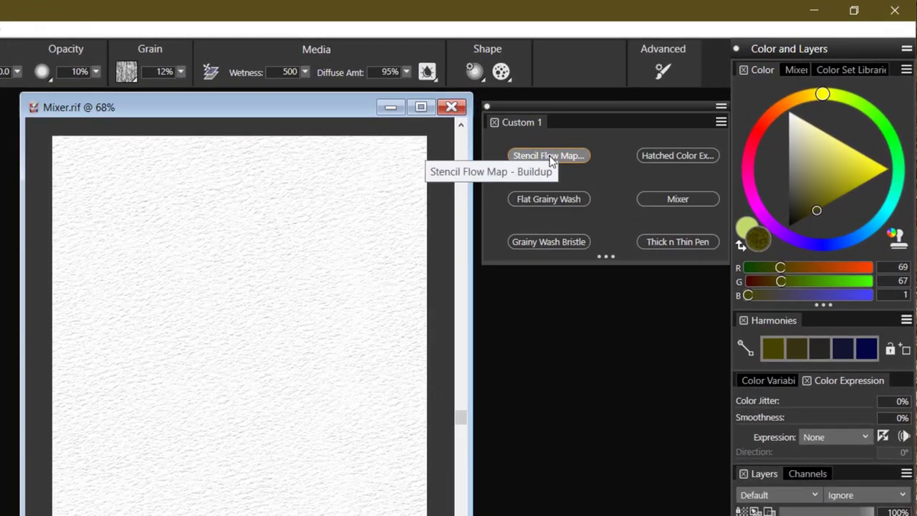
- Check the brush's dab stencil settings, and paint overlapping dark olive strokes across the upper half of the canvas
left_click(474, 71)
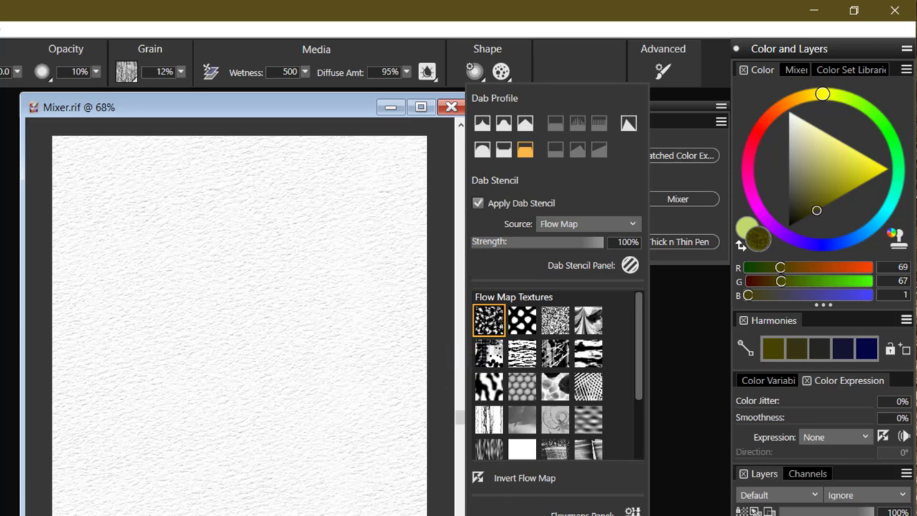
key("Escape")
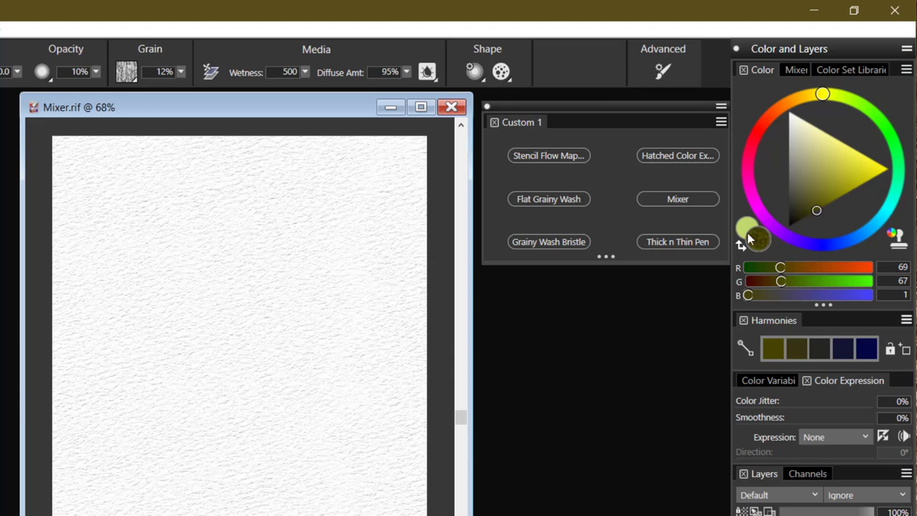
left_click_drag(90, 205, 114, 229)
mouse_move(70, 196)
left_mouse_down()
mouse_move(416, 195)
mouse_move(68, 205)
mouse_move(93, 219)
mouse_move(419, 227)
mouse_move(66, 232)
mouse_move(91, 249)
mouse_move(237, 235)
mouse_move(422, 236)
mouse_move(79, 263)
mouse_move(433, 253)
mouse_move(78, 267)
mouse_move(41, 282)
mouse_move(433, 282)
mouse_move(111, 300)
mouse_move(44, 316)
mouse_move(459, 318)
mouse_move(439, 378)
left_mouse_up()
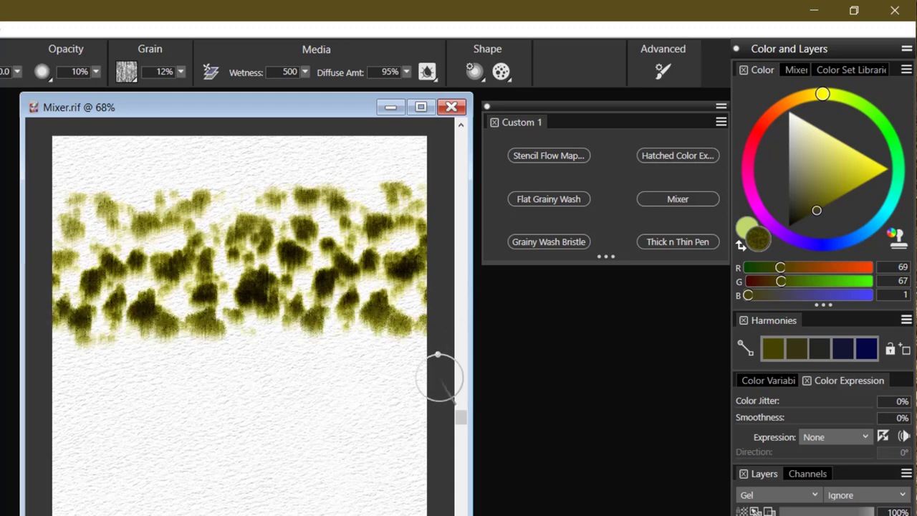
- Set the dab stencil's flow map texture to plain white and undo the mottled olive strokes
left_click(474, 71)
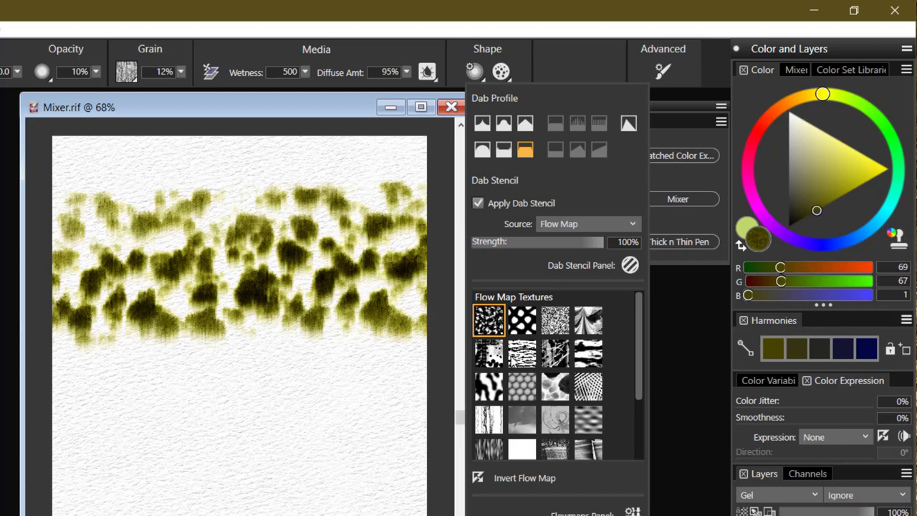
left_click(523, 452)
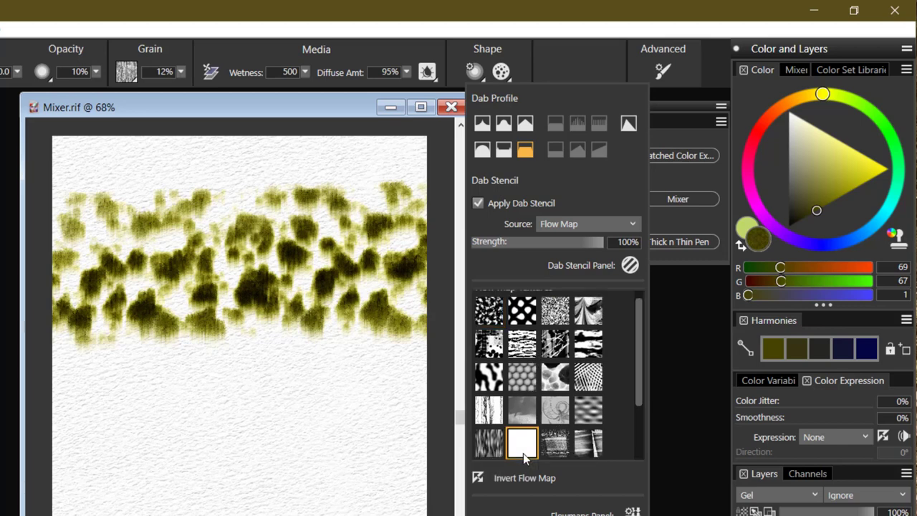
key("ctrl+z")
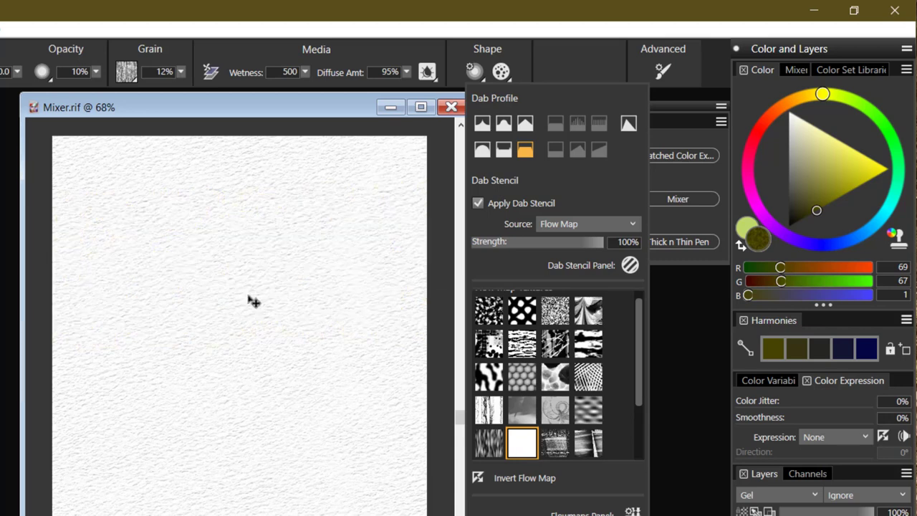
- Paint test olive bands across the canvas, undoing the first and adding zigzag strokes below the second
mouse_move(65, 236)
left_mouse_down()
mouse_move(203, 228)
mouse_move(423, 242)
mouse_move(56, 263)
left_mouse_up()
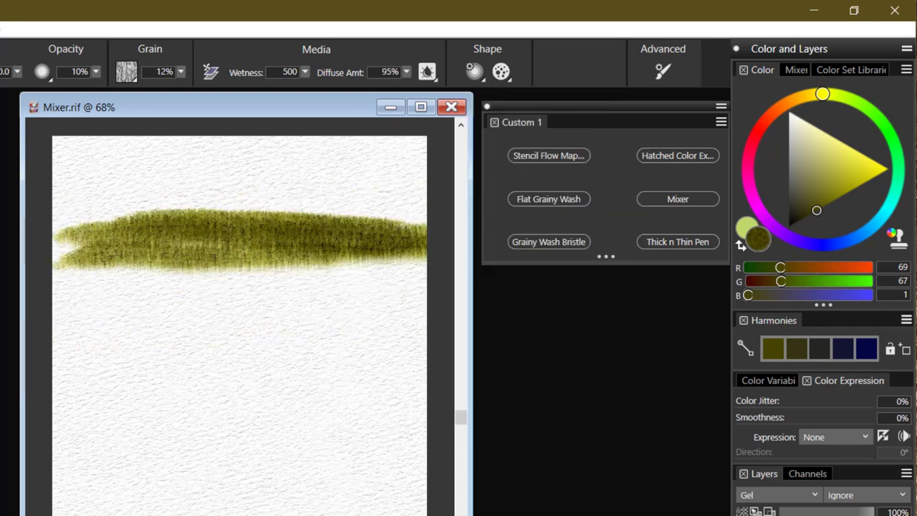
key("ctrl+z")
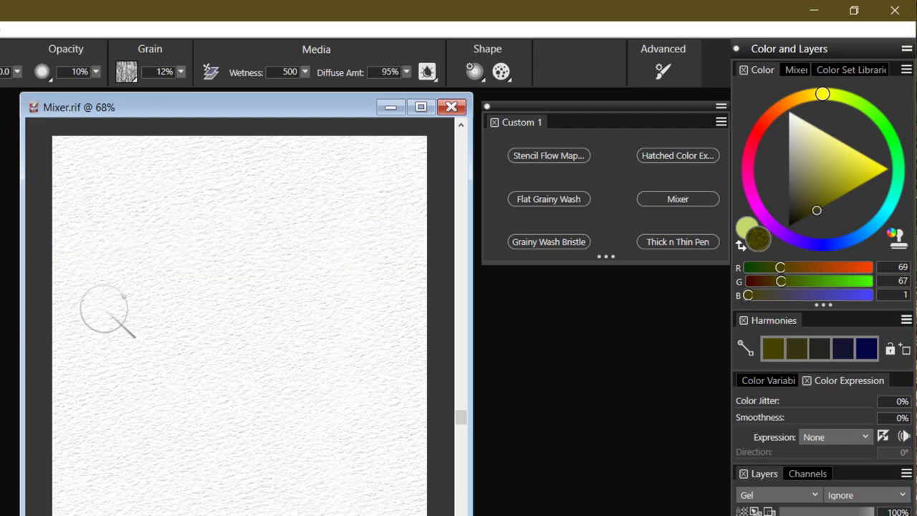
mouse_move(107, 311)
left_mouse_down()
mouse_move(273, 291)
mouse_move(327, 297)
mouse_move(56, 303)
left_mouse_up()
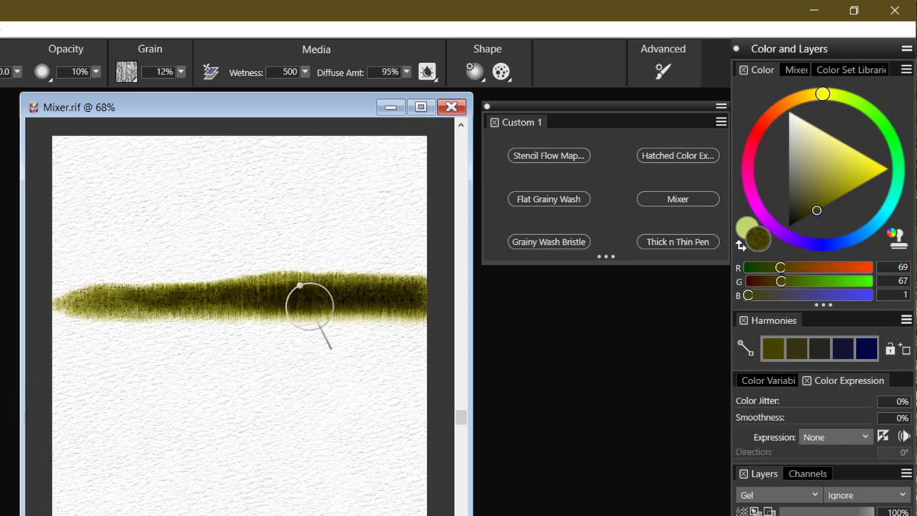
mouse_move(215, 353)
left_mouse_down()
mouse_move(278, 328)
mouse_move(231, 372)
mouse_move(361, 343)
mouse_move(254, 438)
left_mouse_up()
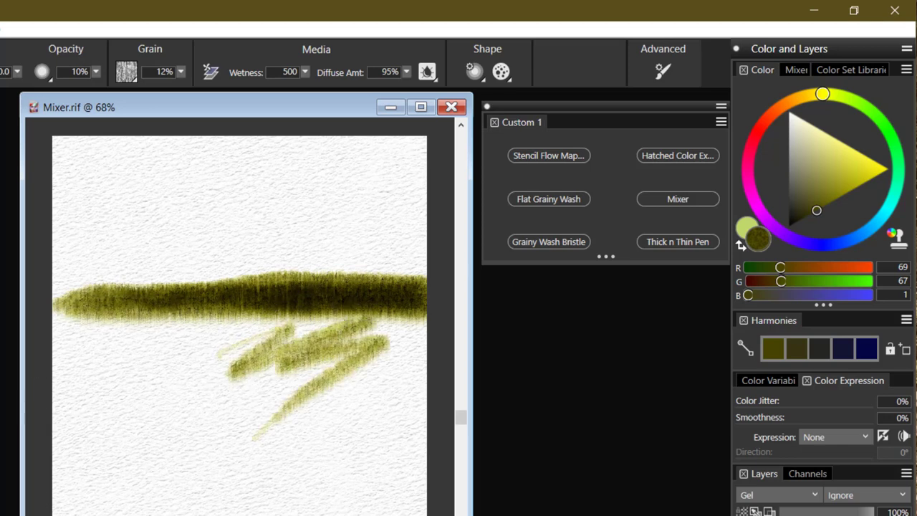
- Set the main color to pale yellow, RGB 255, 254, 182, and paint a test band low on the canvas, undoing it
left_click(829, 116)
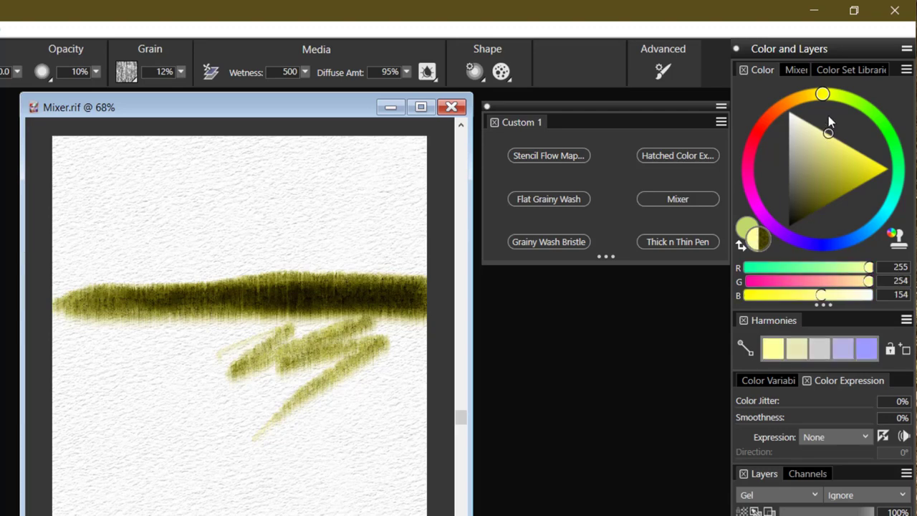
left_click_drag(822, 98, 824, 93)
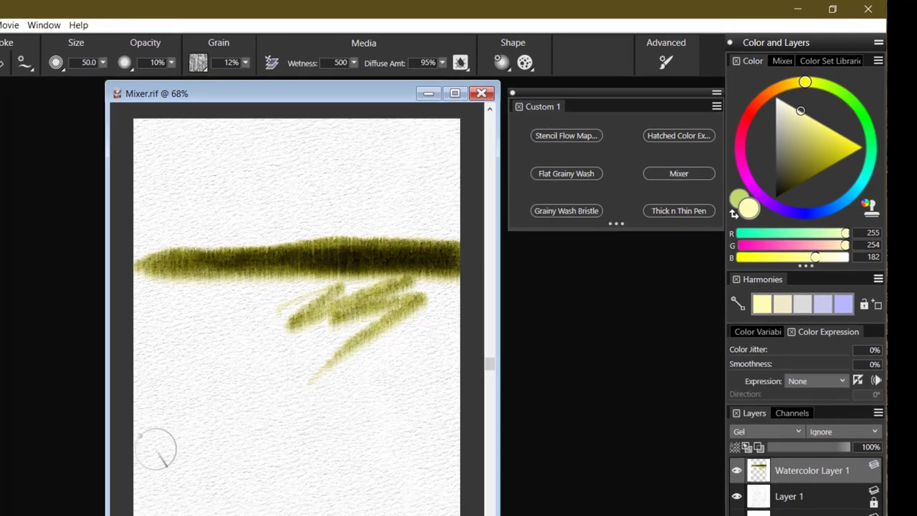
mouse_move(157, 449)
left_mouse_down()
mouse_move(430, 446)
mouse_move(195, 454)
mouse_move(440, 447)
mouse_move(187, 448)
mouse_move(361, 446)
mouse_move(418, 455)
mouse_move(196, 453)
left_mouse_up()
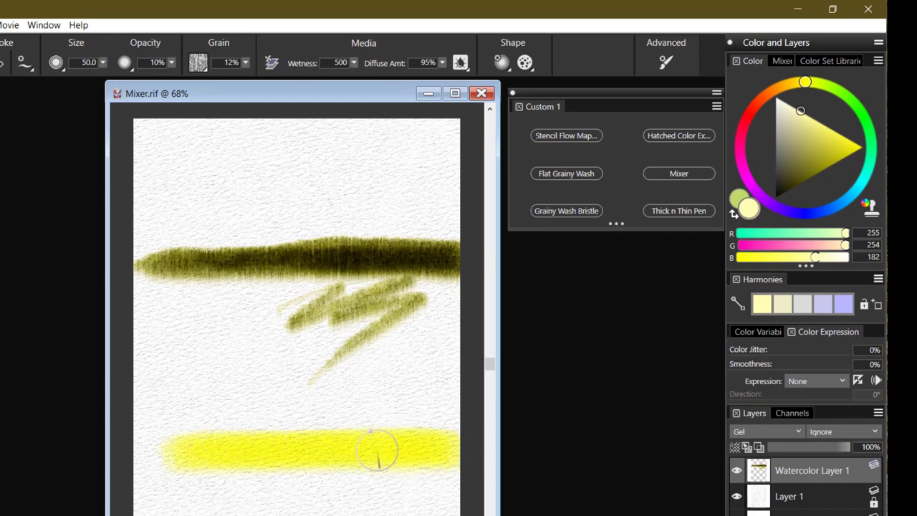
key("ctrl+z")
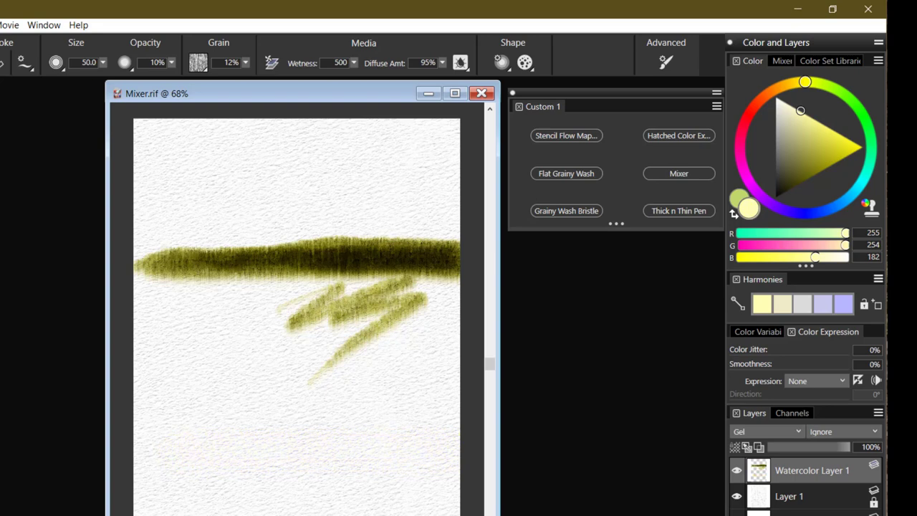
- Try a test stroke in muted khaki, RGB 179, 177, 109, and undo all remaining strokes to clear the canvas
left_click(800, 141)
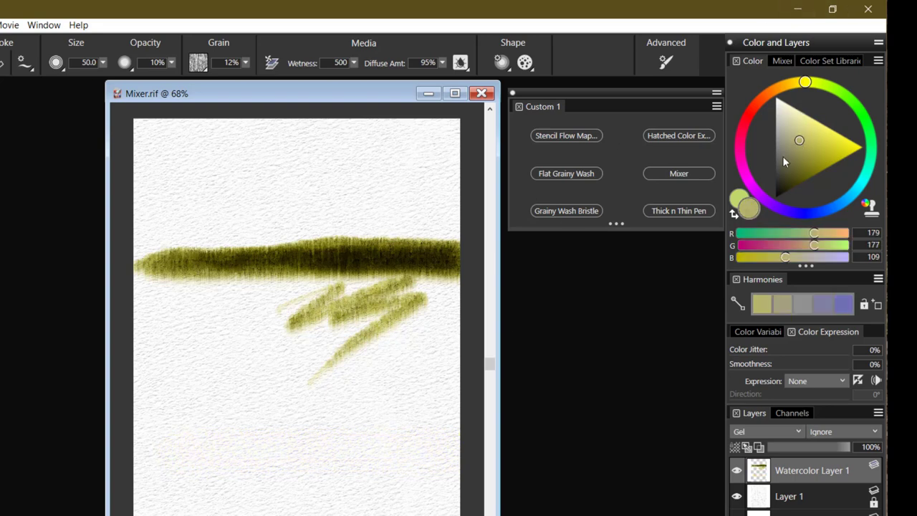
mouse_move(172, 424)
left_mouse_down()
mouse_move(423, 430)
mouse_move(170, 429)
mouse_move(446, 428)
mouse_move(211, 431)
mouse_move(426, 439)
mouse_move(215, 430)
left_mouse_up()
key("ctrl+z")
key("ctrl+z")
key("ctrl+z")
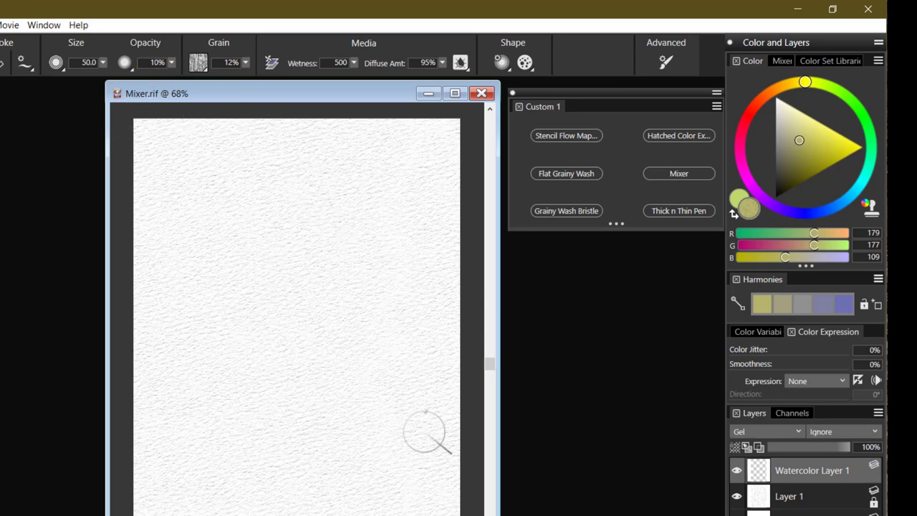
- Switch to the Hatched Color Expression brush and set the additional color to golden yellow, RGB 225, 204, 39
left_click(677, 136)
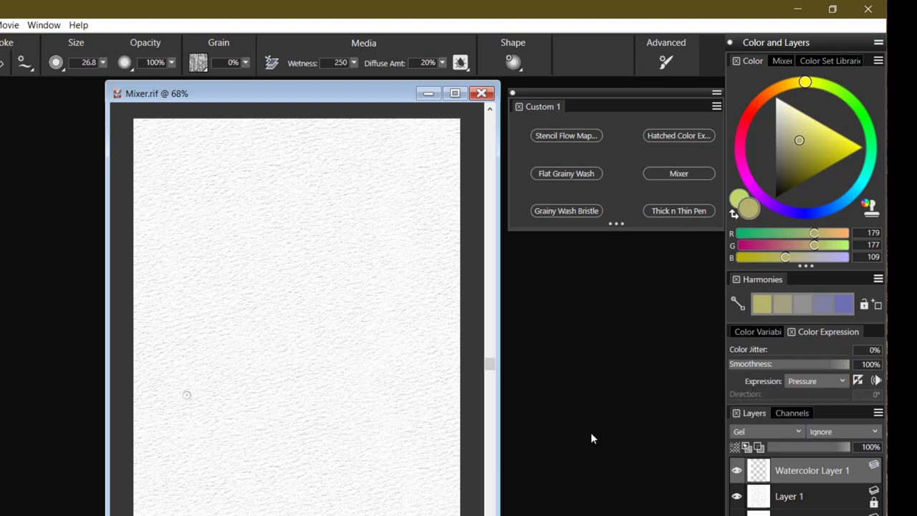
left_click(738, 201)
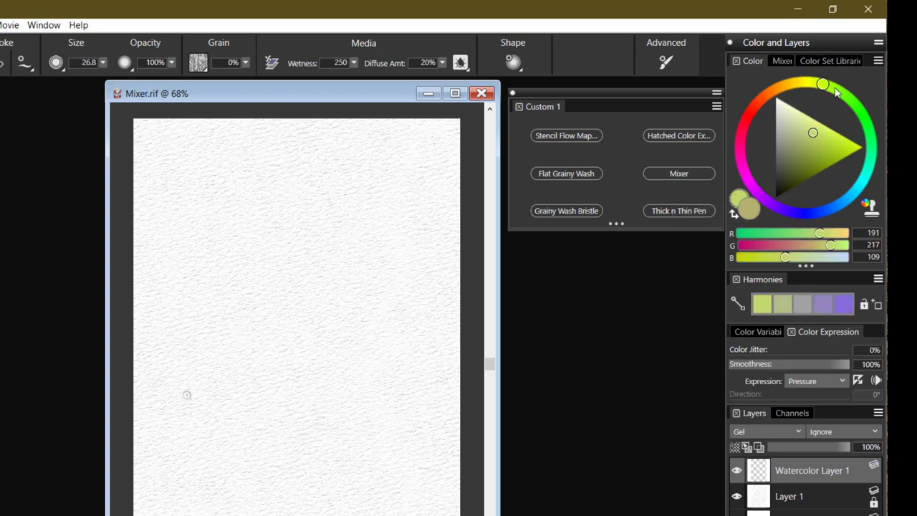
left_click(800, 84)
mouse_move(832, 169)
left_mouse_down()
mouse_move(840, 142)
mouse_move(841, 150)
left_mouse_up()
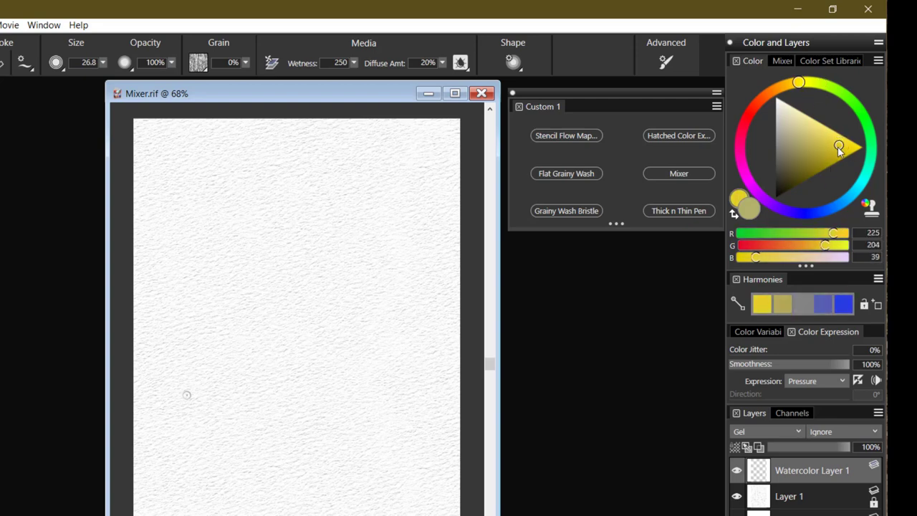
- Set the main color to dark teal, RGB 1, 57, 71
left_click(749, 207)
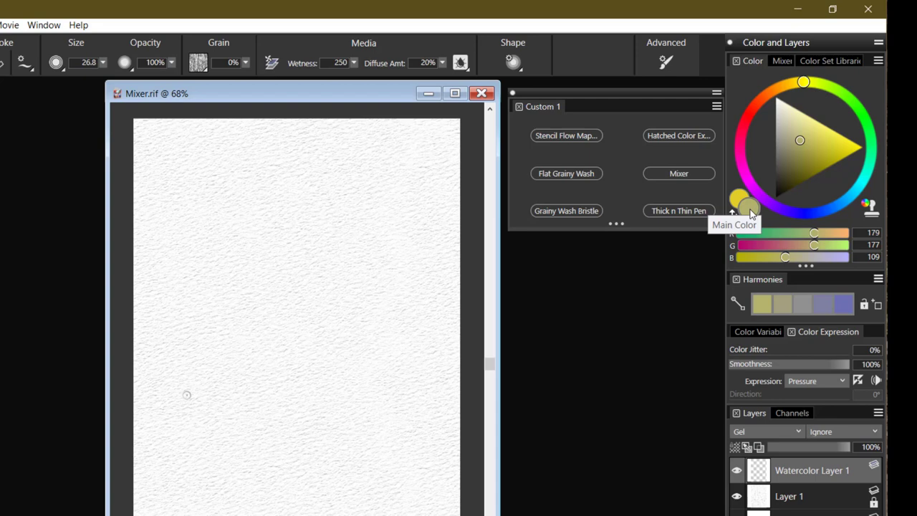
left_click(854, 191)
left_click_drag(797, 163, 801, 184)
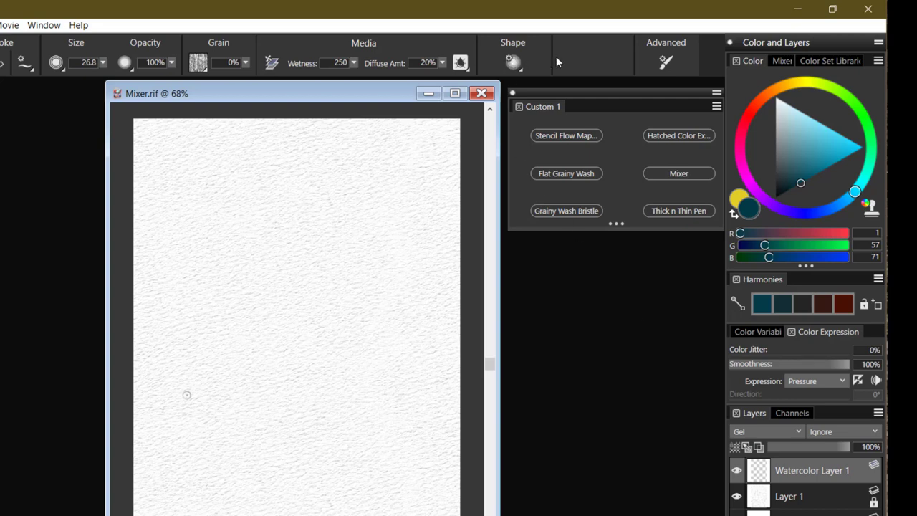
- Review the advanced brush controls for the Hatched Color Expression brush, then close them
left_click(660, 63)
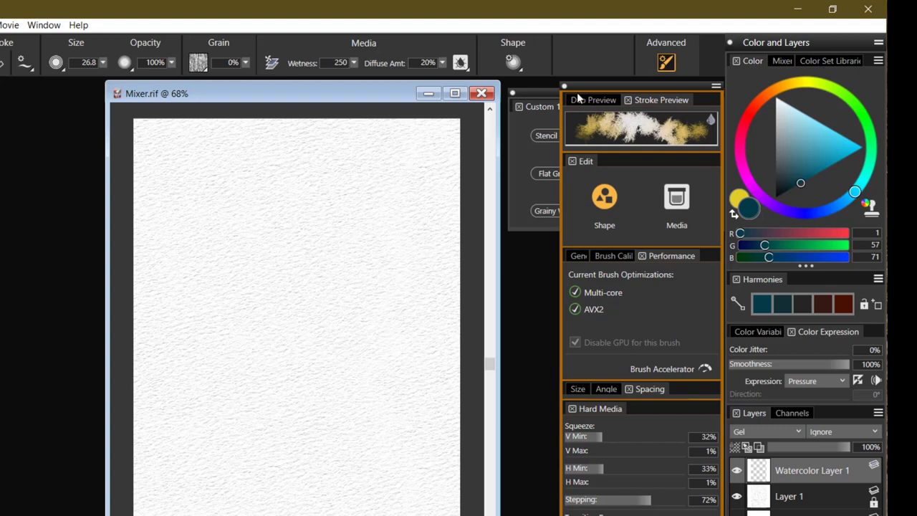
left_click(545, 424)
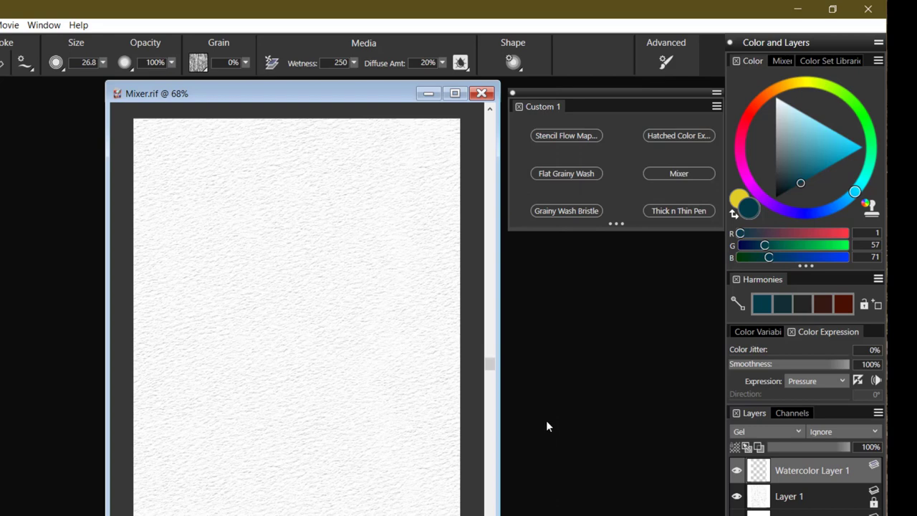
- Paint a diagonal hatched wash blending from yellow down to dark teal, and undo it
left_click(748, 209)
mouse_move(193, 262)
left_mouse_down()
mouse_move(353, 185)
mouse_move(181, 283)
mouse_move(350, 190)
mouse_move(231, 271)
mouse_move(368, 205)
mouse_move(213, 304)
mouse_move(360, 225)
mouse_move(262, 278)
mouse_move(370, 239)
mouse_move(231, 328)
mouse_move(386, 251)
mouse_move(291, 303)
mouse_move(241, 344)
mouse_move(408, 261)
mouse_move(263, 351)
mouse_move(409, 289)
mouse_move(258, 377)
mouse_move(403, 317)
mouse_move(276, 391)
mouse_move(426, 328)
mouse_move(345, 383)
mouse_move(430, 333)
mouse_move(438, 347)
mouse_move(352, 404)
mouse_move(352, 417)
mouse_move(441, 372)
mouse_move(307, 465)
left_mouse_up()
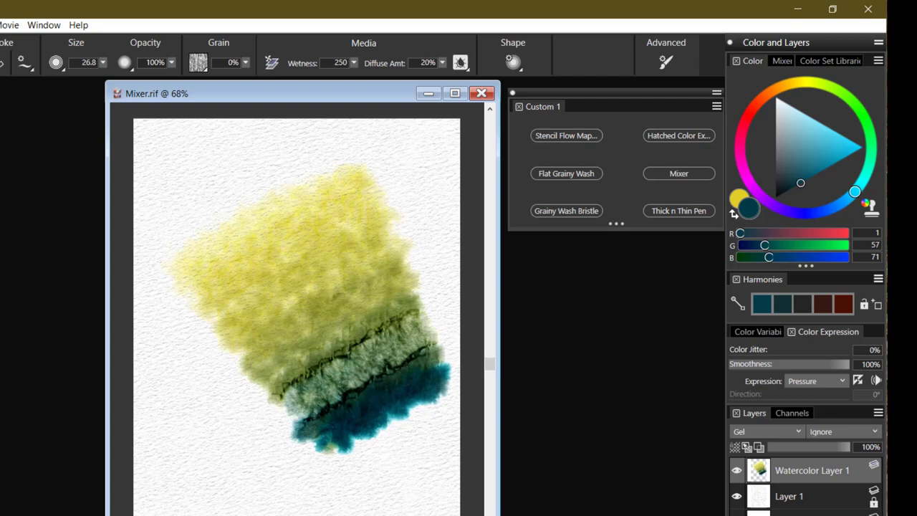
key("ctrl+z")
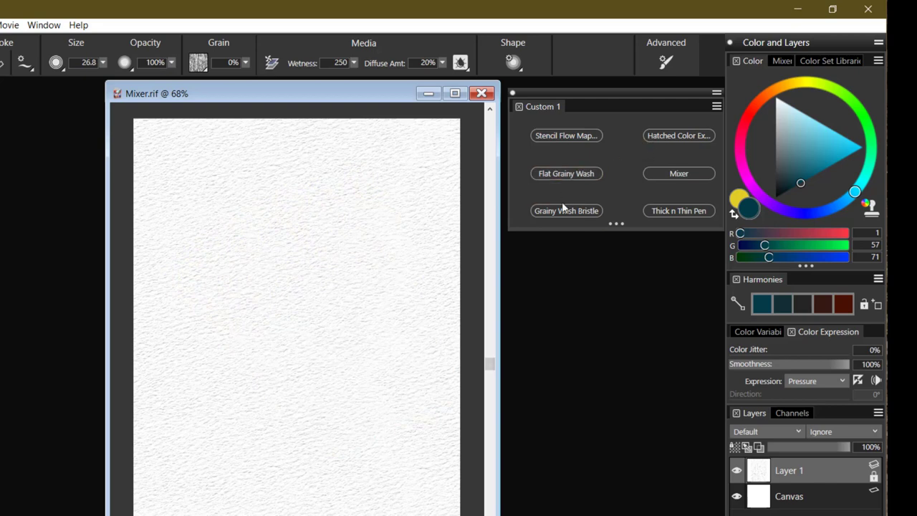
- Select the Flat Grainy Wash brush and test it with a teal patch and a vertical stroke beside it, undoing the strokes
left_click(562, 175)
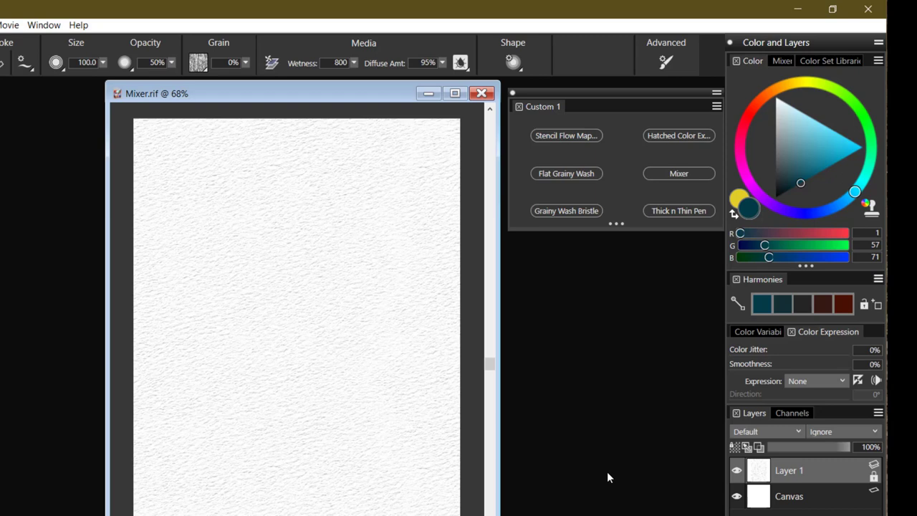
mouse_move(248, 241)
left_mouse_down()
mouse_move(277, 297)
mouse_move(266, 314)
mouse_move(294, 318)
left_mouse_up()
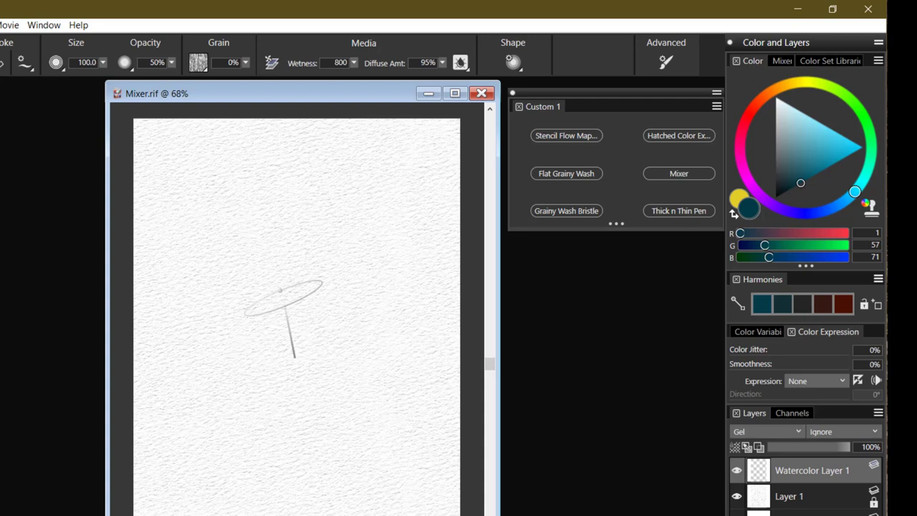
left_click_drag(293, 292, 275, 448)
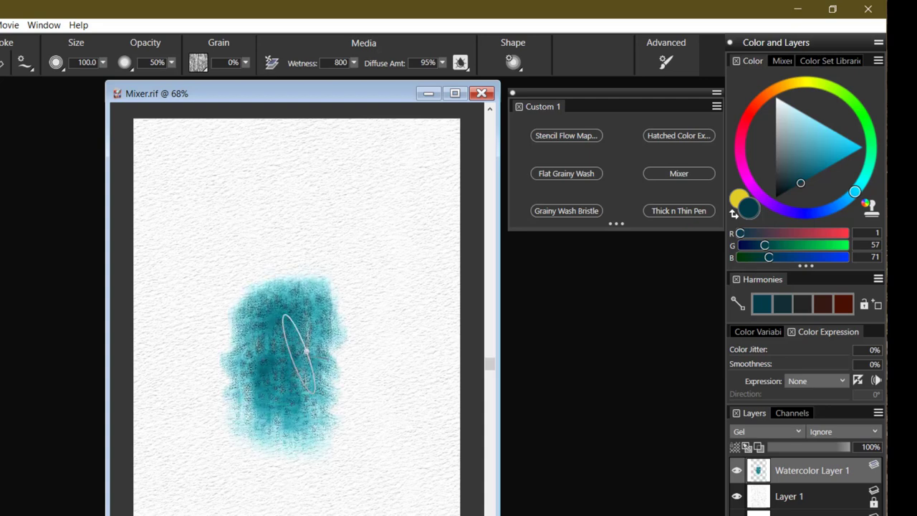
left_click_drag(374, 265, 384, 455)
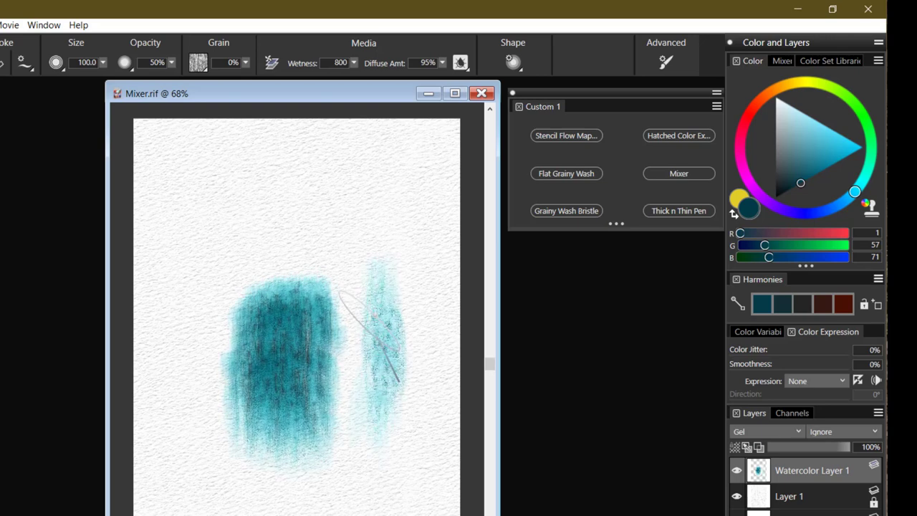
key("ctrl+z")
key("ctrl+z")
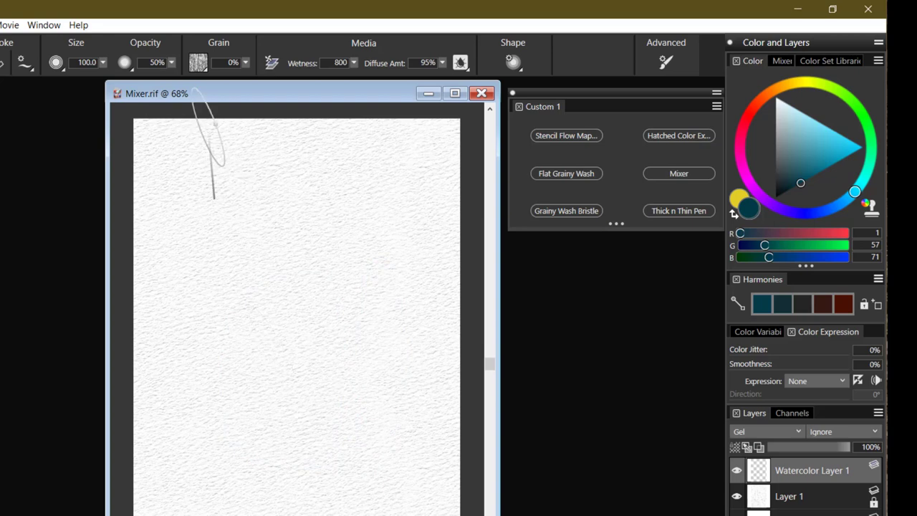
- Set the grain paper to Cold Pressed Watercolor and paint two teal Flat Grainy Wash bands across the upper and middle canvas
left_click(204, 69)
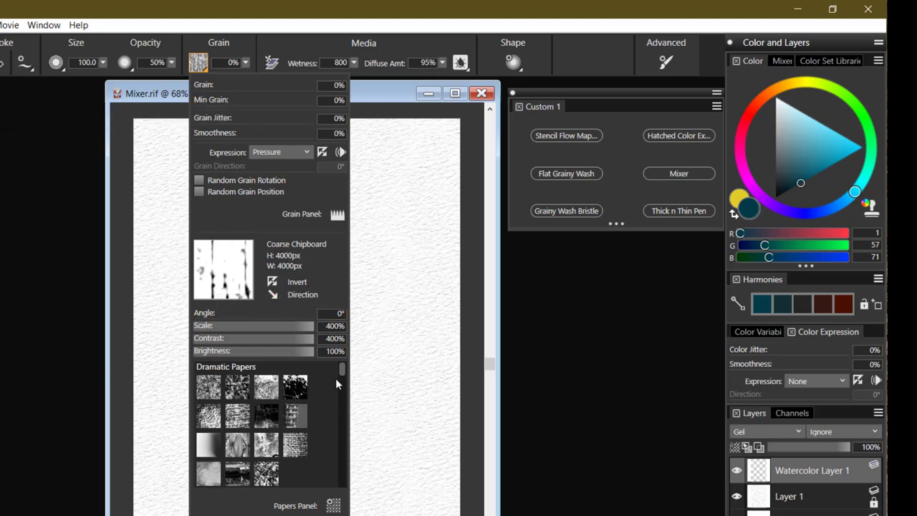
left_click_drag(343, 370, 346, 425)
scroll(314, 407, "up", 1)
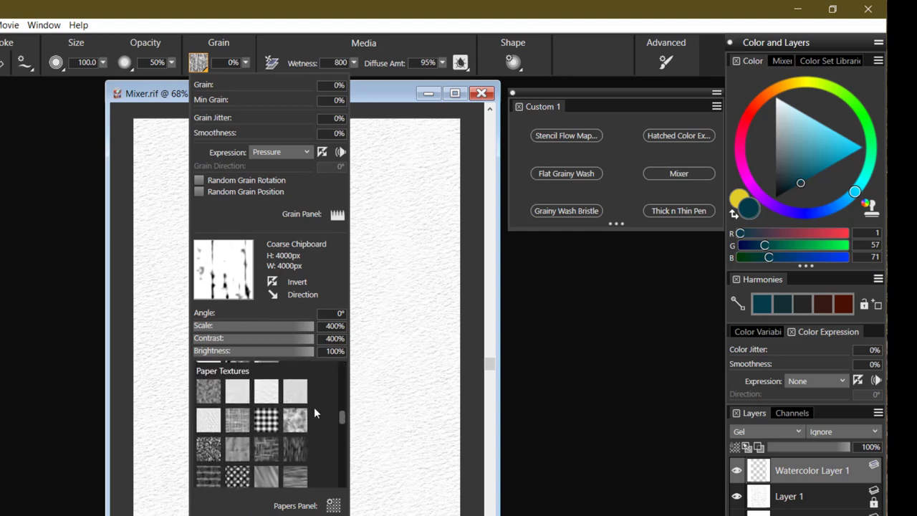
left_click(263, 396)
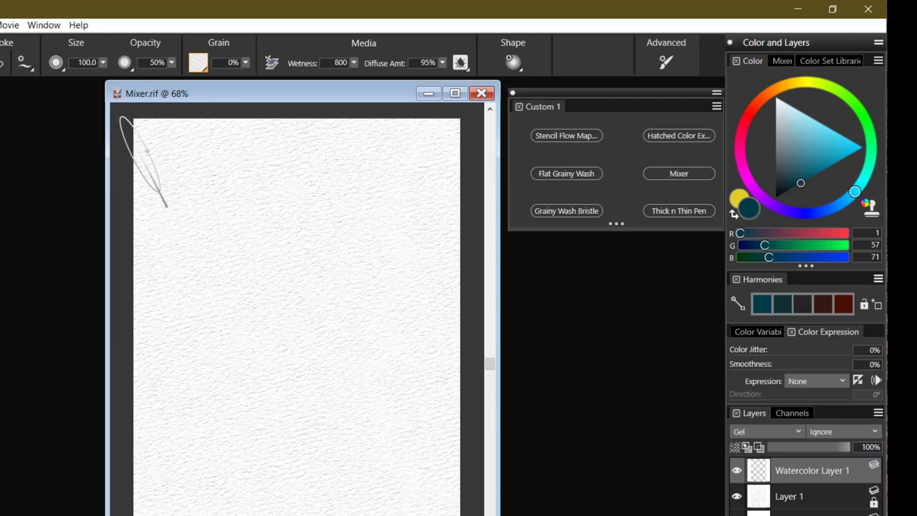
mouse_move(145, 156)
left_mouse_down()
mouse_move(231, 158)
mouse_move(278, 169)
mouse_move(477, 156)
mouse_move(125, 165)
left_mouse_up()
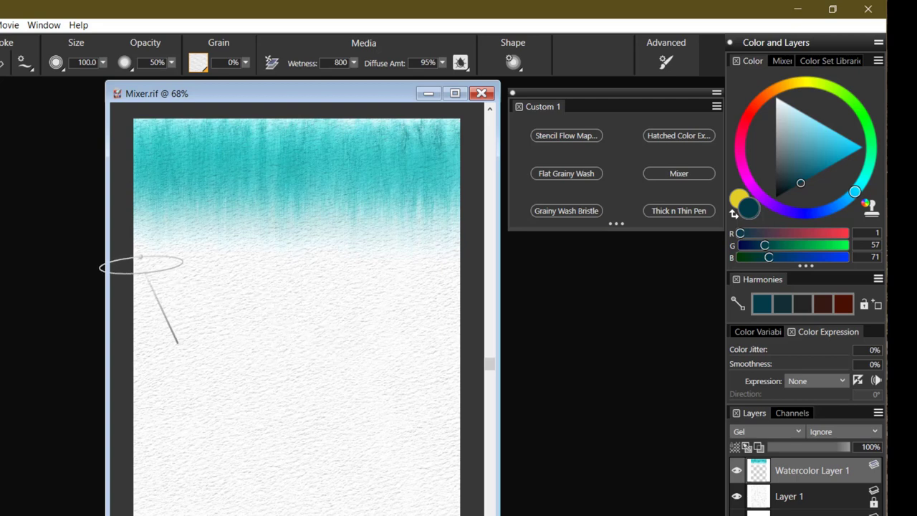
mouse_move(134, 269)
left_mouse_down()
mouse_move(459, 257)
mouse_move(358, 276)
mouse_move(137, 290)
mouse_move(449, 290)
mouse_move(127, 328)
mouse_move(349, 311)
mouse_move(481, 313)
left_mouse_up()
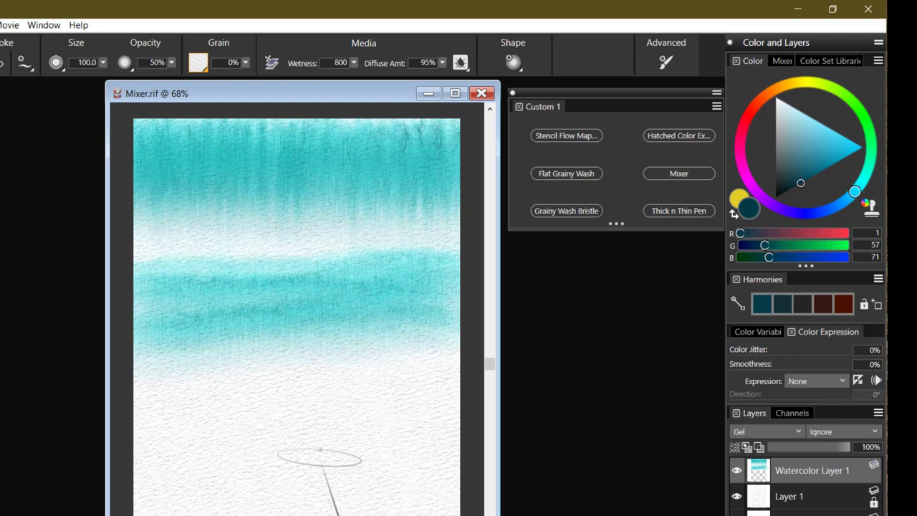
- Switch the grain paper back to Coarse Chipboard and review its scale, contrast and brightness settings
left_click(198, 63)
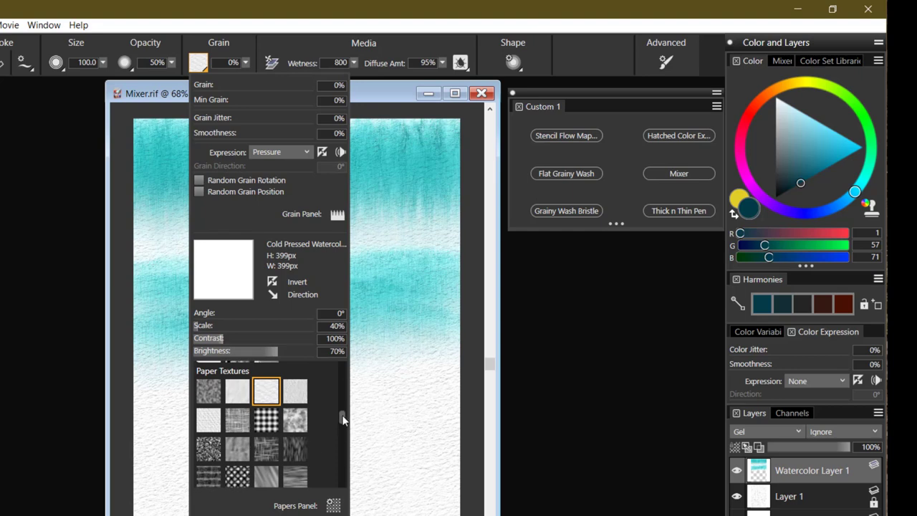
left_click_drag(343, 421, 343, 438)
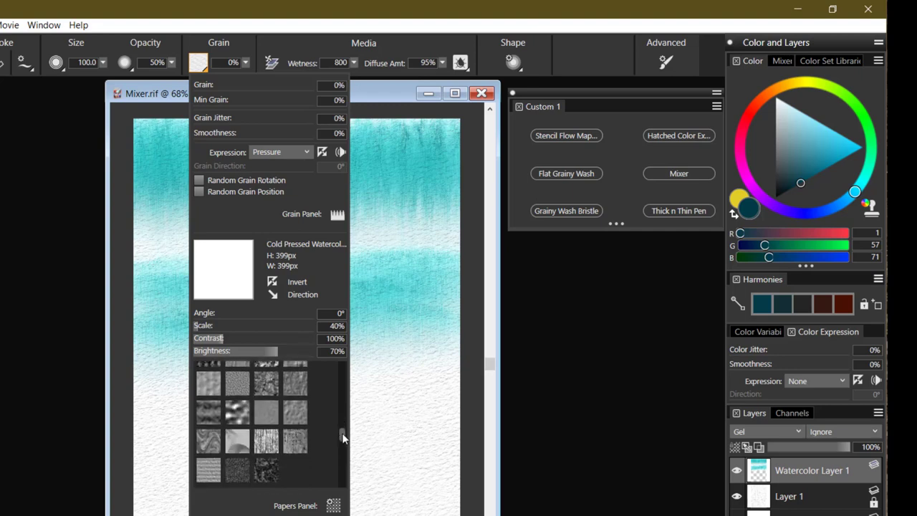
left_click(270, 445)
left_click(270, 448)
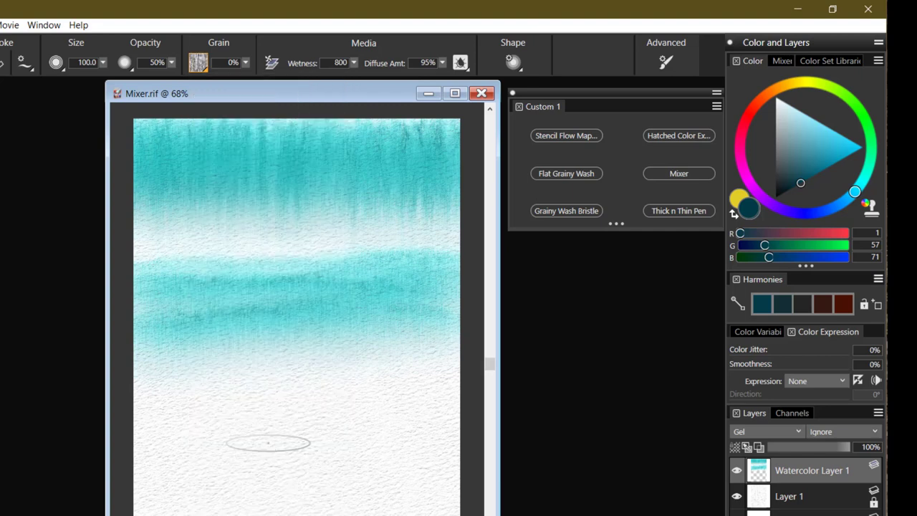
left_click(198, 63)
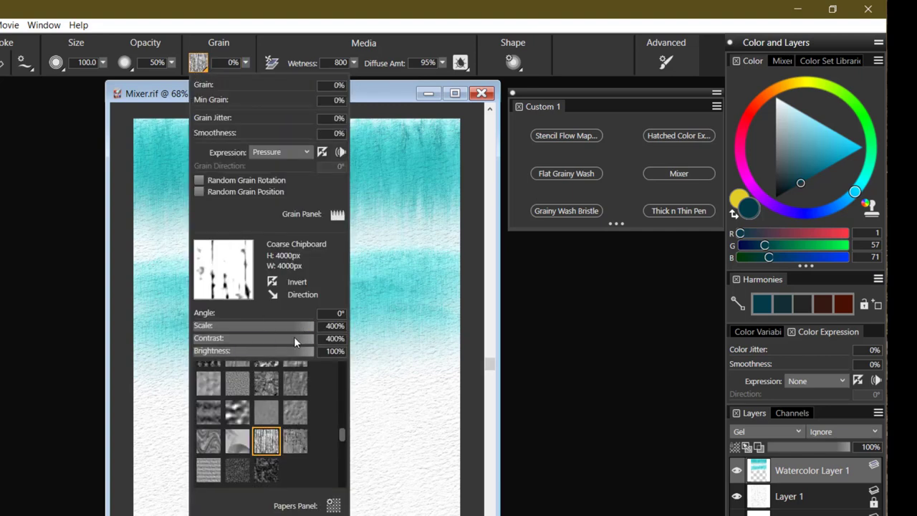
left_click(529, 380)
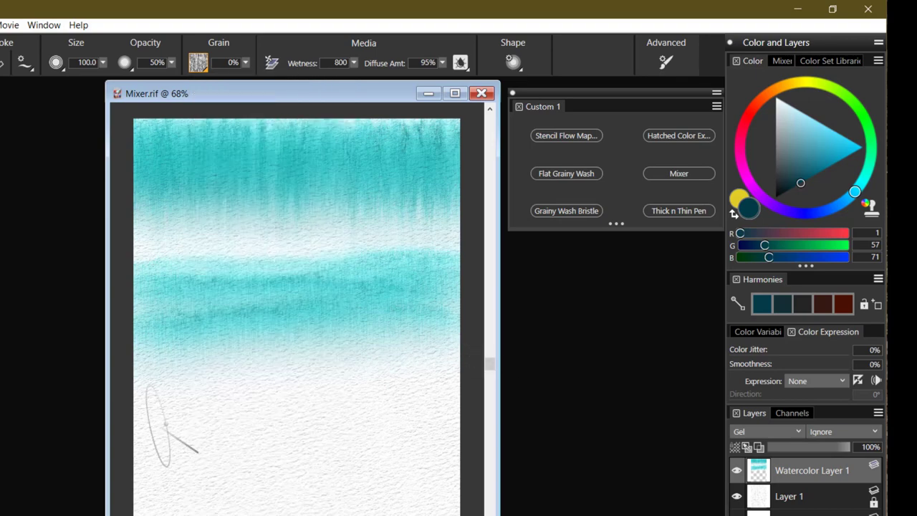
- Paint a dark grainy teal band across the lower canvas, then clear all the washes from the watercolor layer
mouse_move(136, 434)
left_mouse_down()
mouse_move(450, 437)
mouse_move(205, 426)
mouse_move(127, 440)
mouse_move(439, 432)
left_mouse_up()
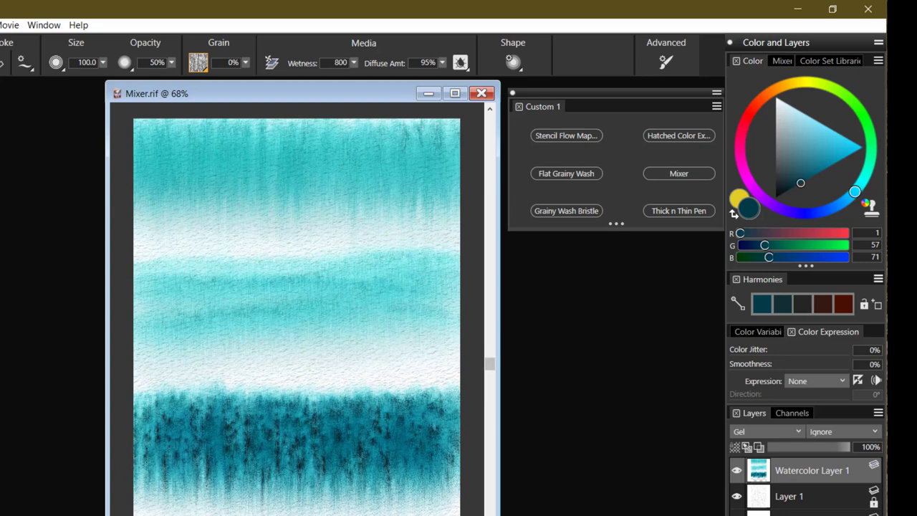
key("Delete")
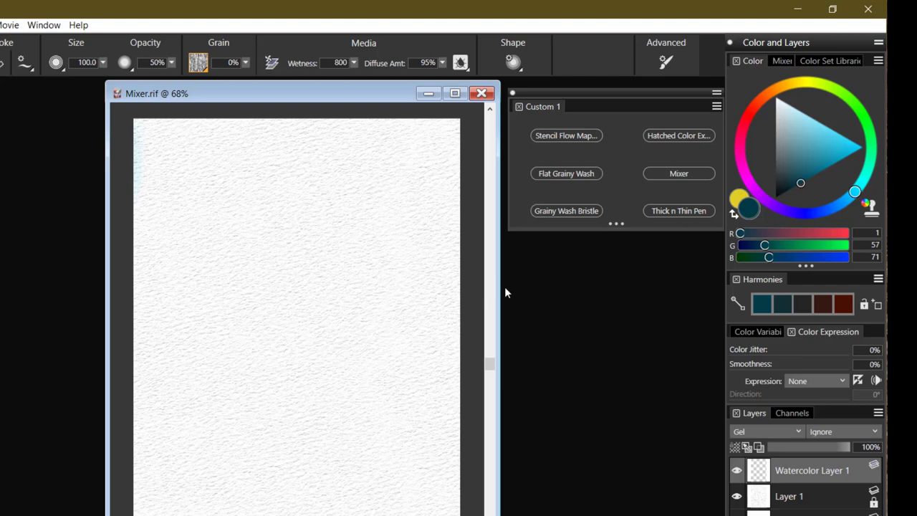
- Select the Mixer watercolor brush and test it with a short stroke in the middle of the canvas, undoing the stroke
left_click(686, 175)
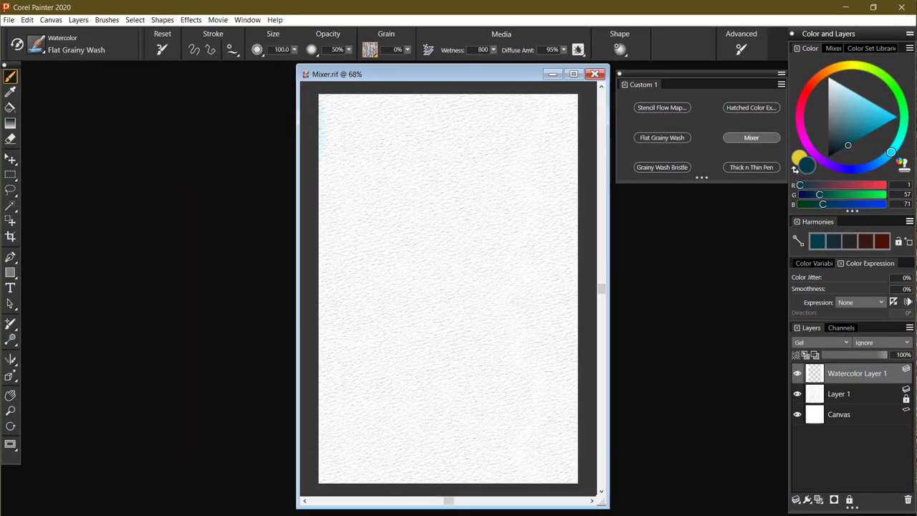
left_click_drag(425, 326, 438, 328)
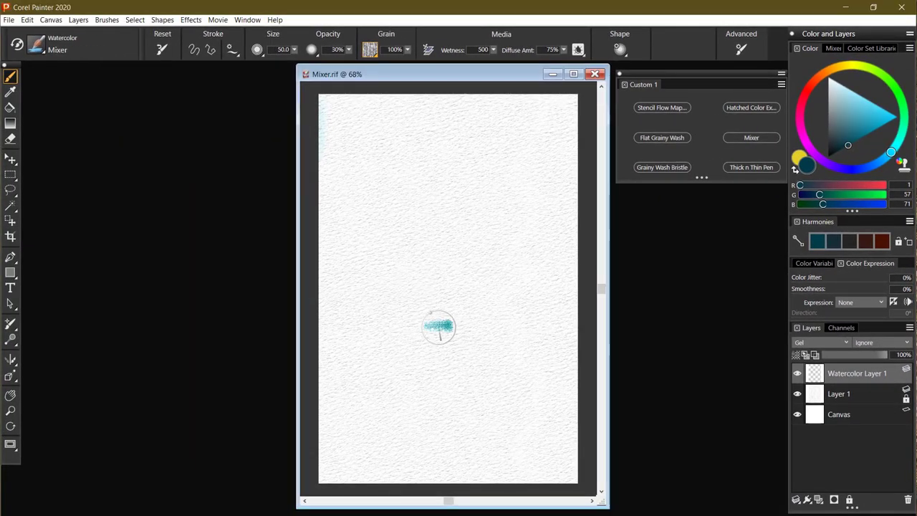
key("ctrl+z")
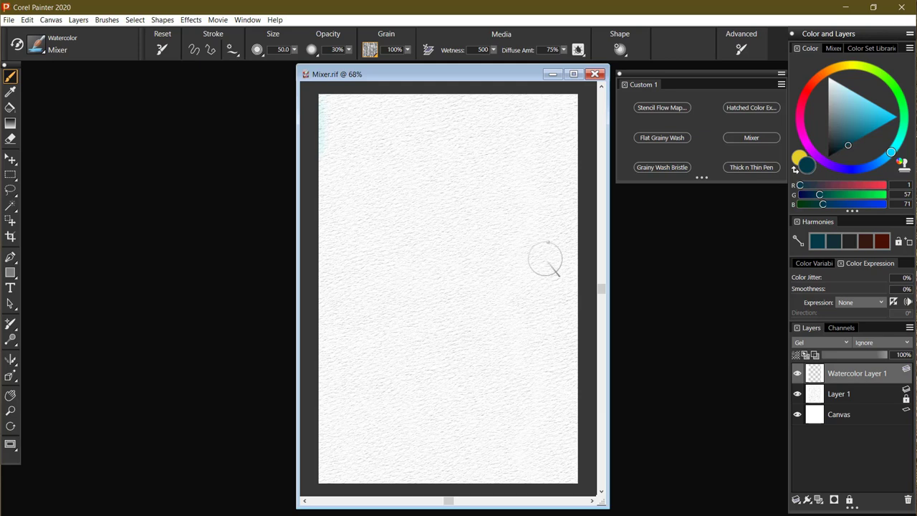
- Review the Mixer brush's dab preview and paint two horizontal and two vertical teal test strokes on the lower canvas
left_click(742, 49)
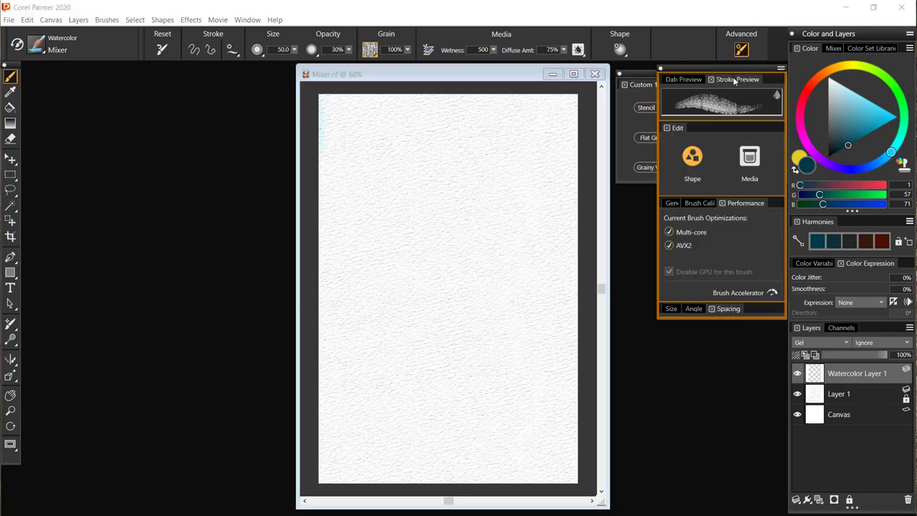
left_click(681, 80)
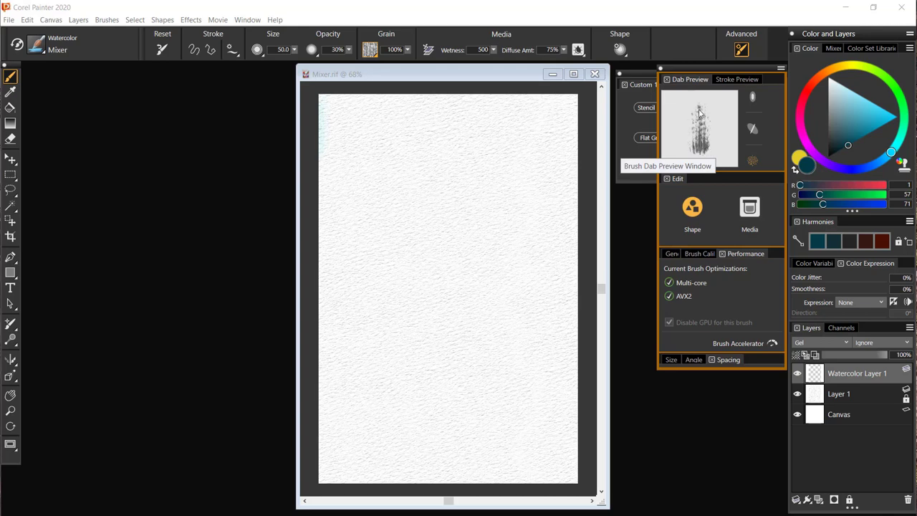
left_click(348, 306)
left_click_drag(348, 307, 542, 304)
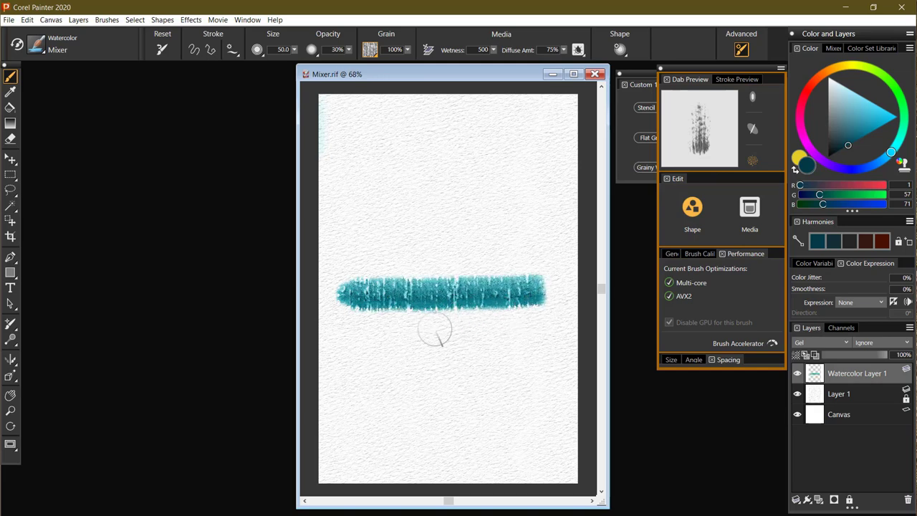
left_click(532, 328)
mouse_move(531, 342)
left_mouse_down()
mouse_move(350, 343)
mouse_move(371, 371)
mouse_move(361, 466)
mouse_move(393, 462)
mouse_move(397, 355)
left_mouse_up()
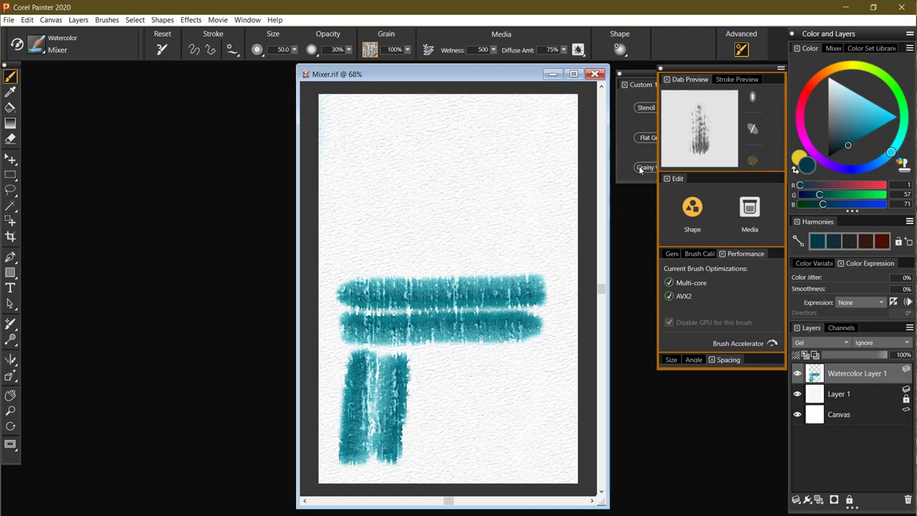
left_click(745, 52)
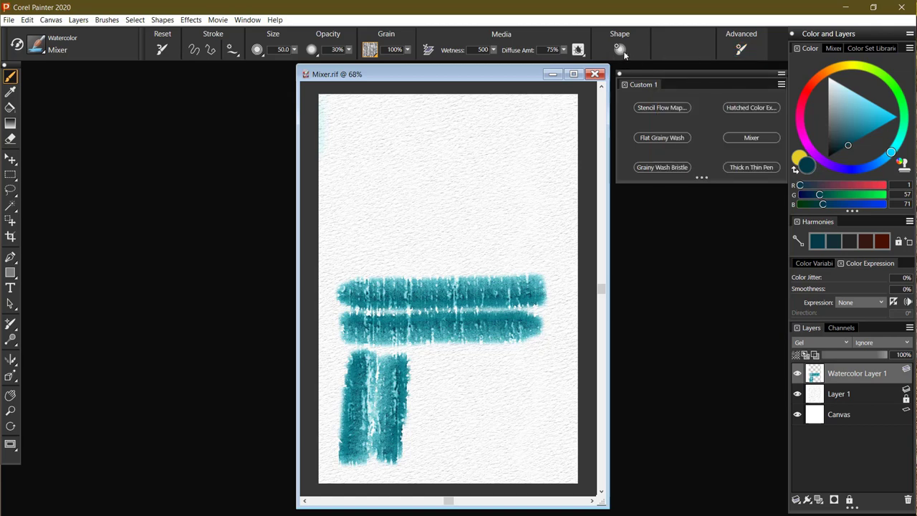
- Try the pointed dab profile with two horizontal strokes of different pressure beside the vertical ones, undoing both strokes
left_click(620, 50)
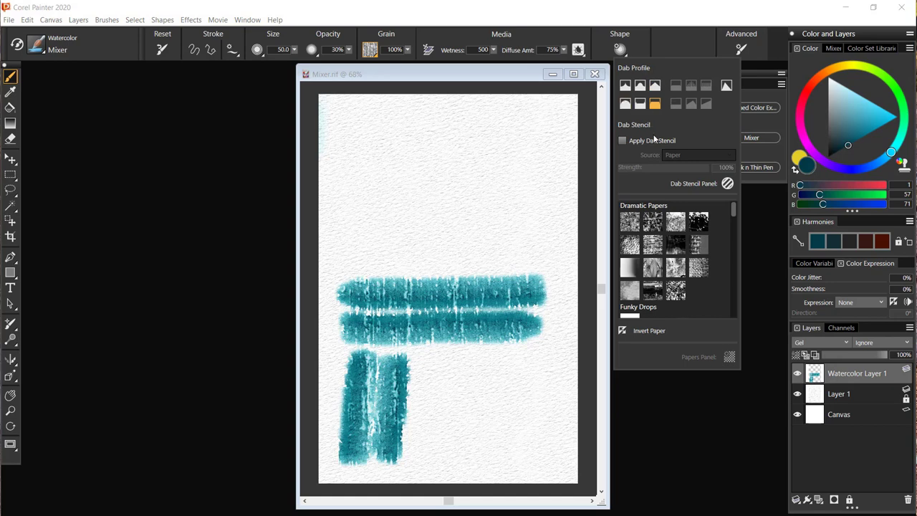
left_click(625, 87)
left_click_drag(431, 397, 549, 401)
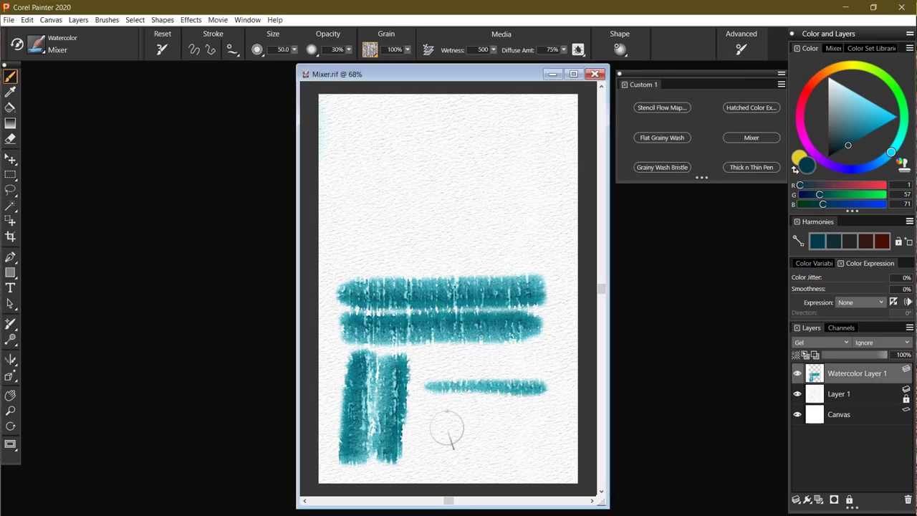
left_click_drag(430, 426, 563, 426)
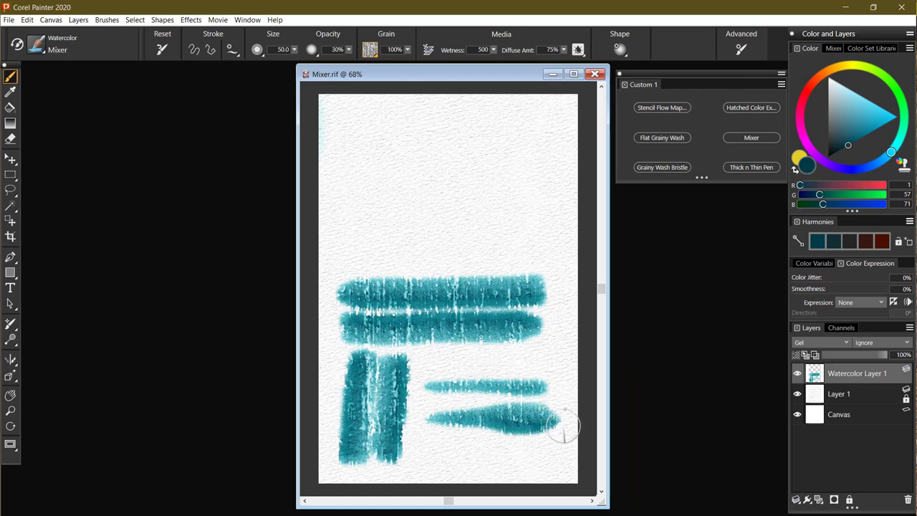
key("ctrl+z")
key("ctrl+z")
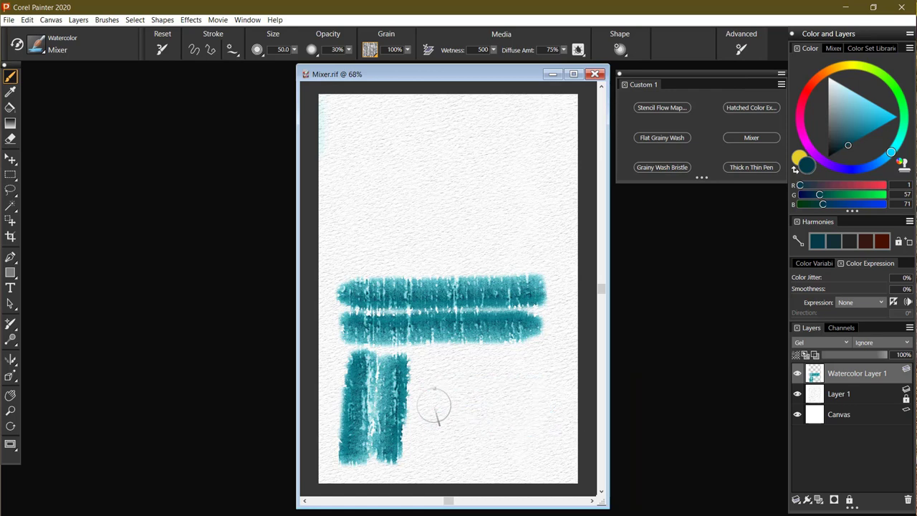
- Paint one wide horizontal teal stroke beside the vertical ones and check the brush's dab profile settings
left_click_drag(430, 405, 557, 411)
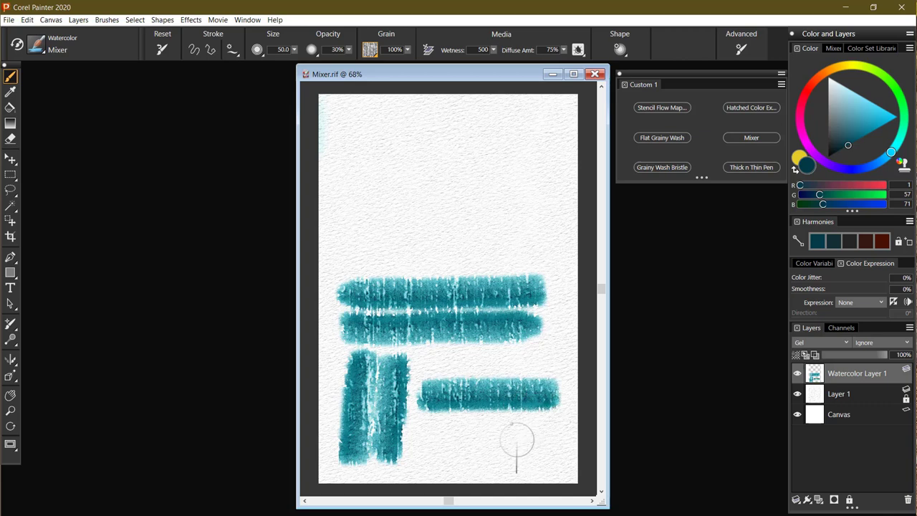
left_click(621, 49)
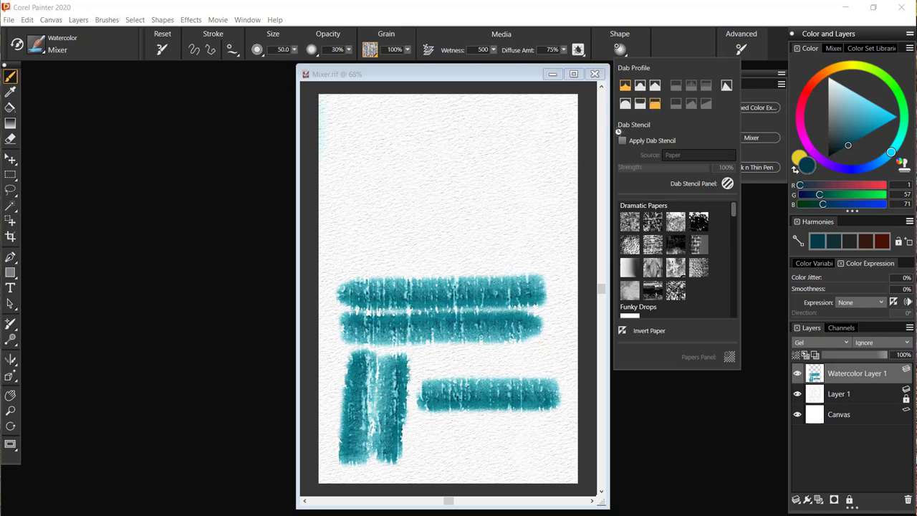
left_click(539, 153)
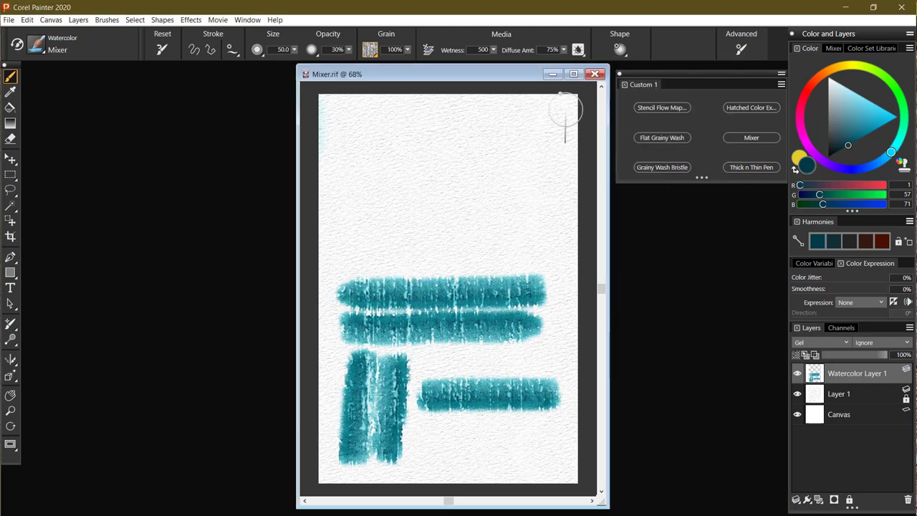
- Set the Mixer brush's grain paper to Cold Pressed Watercolor
left_click(372, 52)
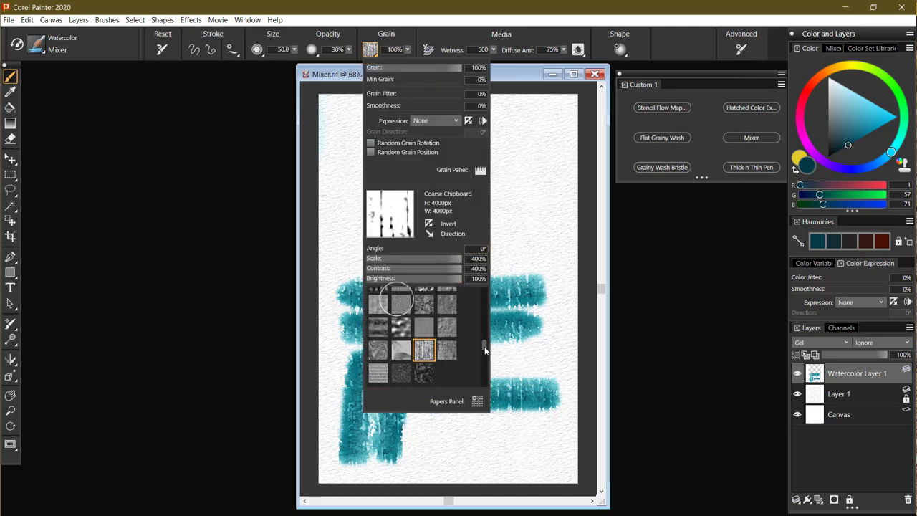
scroll(485, 350, "up", 3)
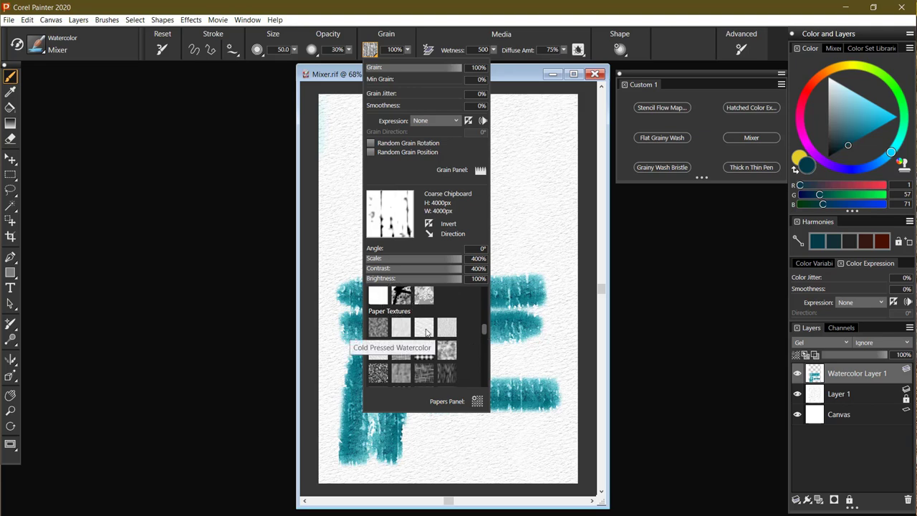
left_click(629, 272)
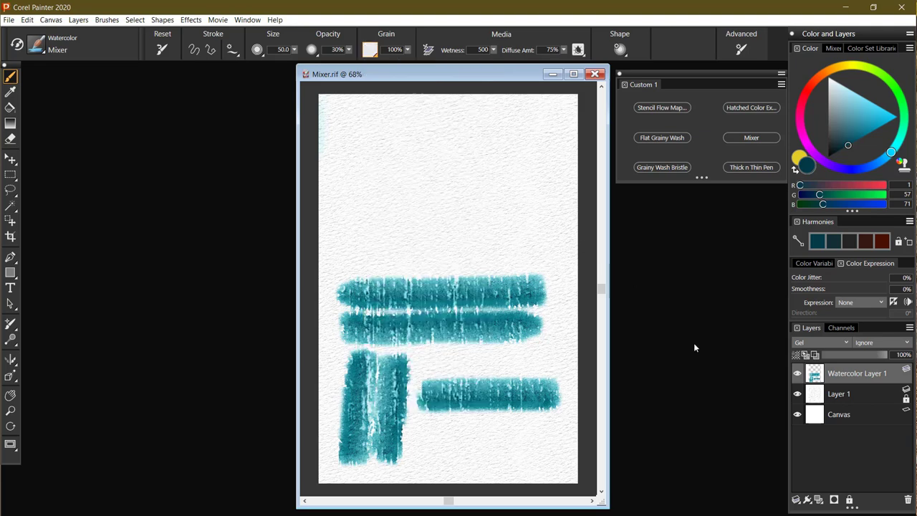
- Delete Watercolor Layer 1 with its test strokes and load the saved Rectangles selection onto the canvas
left_click(909, 499)
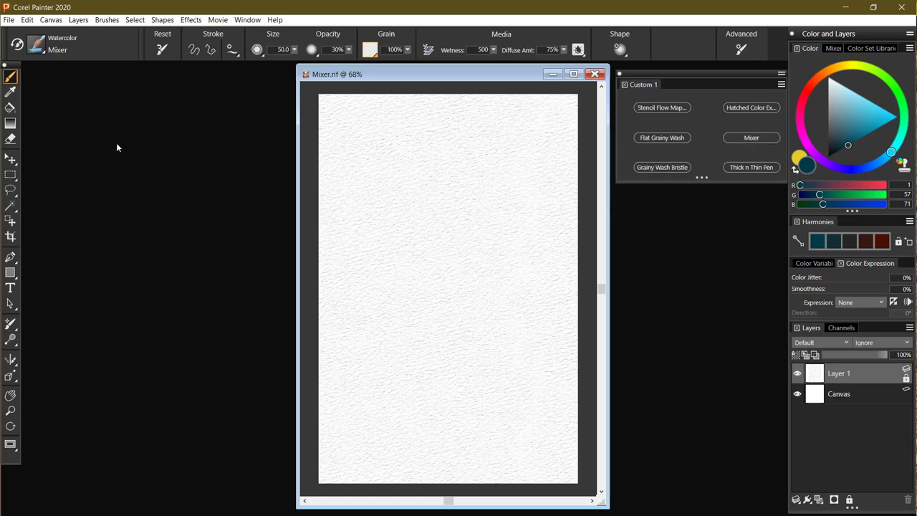
left_click(136, 20)
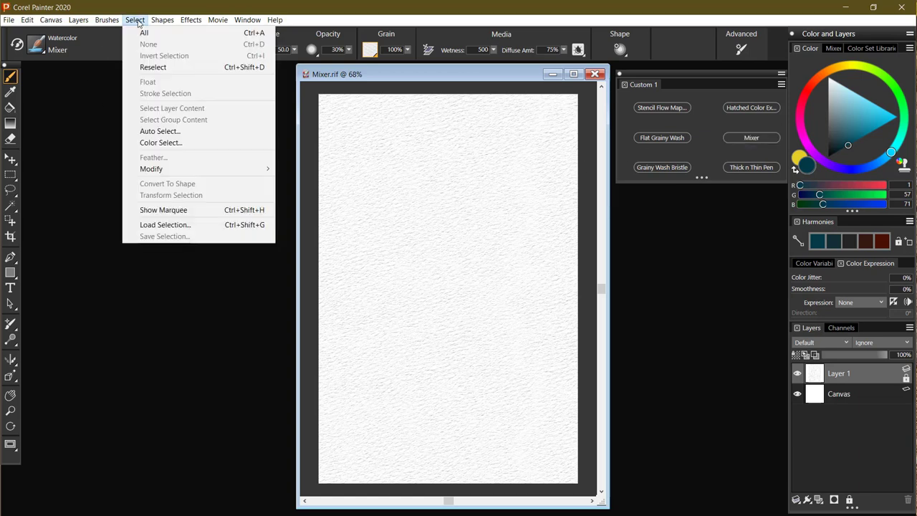
left_click(166, 225)
left_click(425, 245)
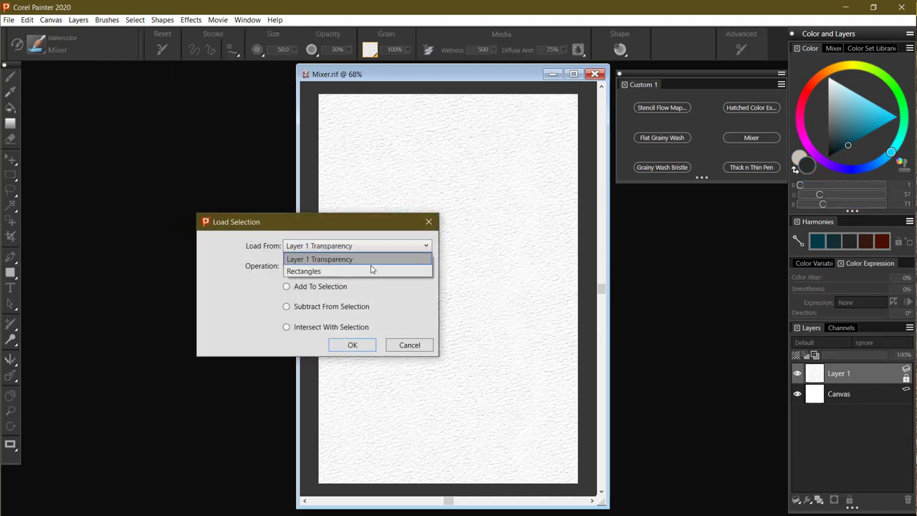
left_click(369, 272)
left_click(352, 345)
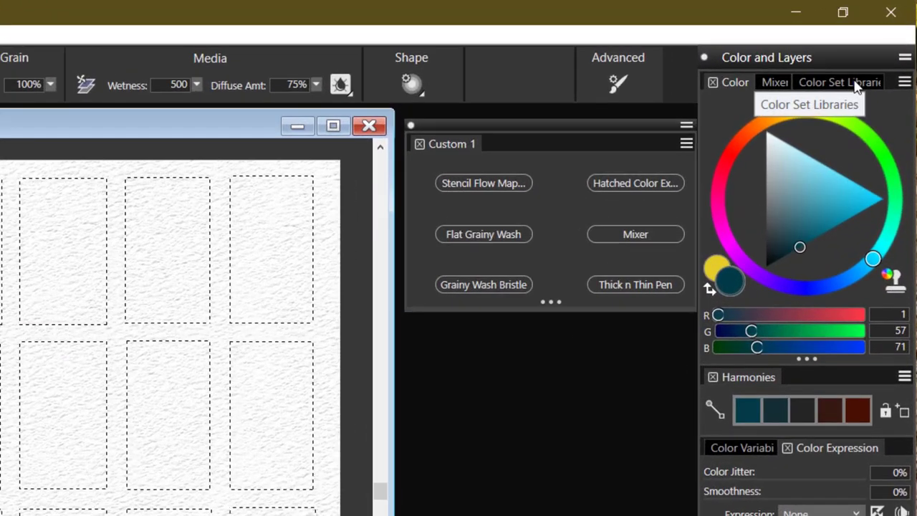
- Browse the color set library swatches, and paint the first two top-row rectangles with blue and orange sampled from the Mixer pad
left_click(857, 84)
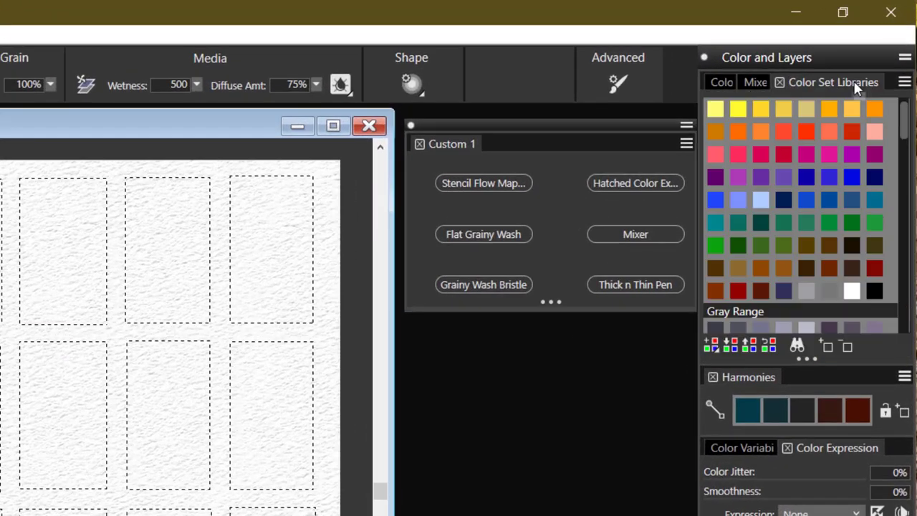
left_click_drag(906, 125, 914, 206)
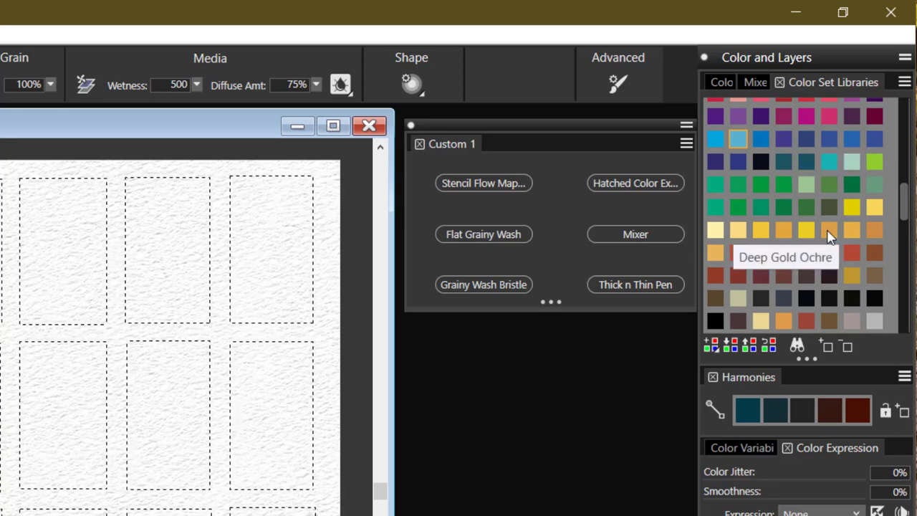
left_click(752, 84)
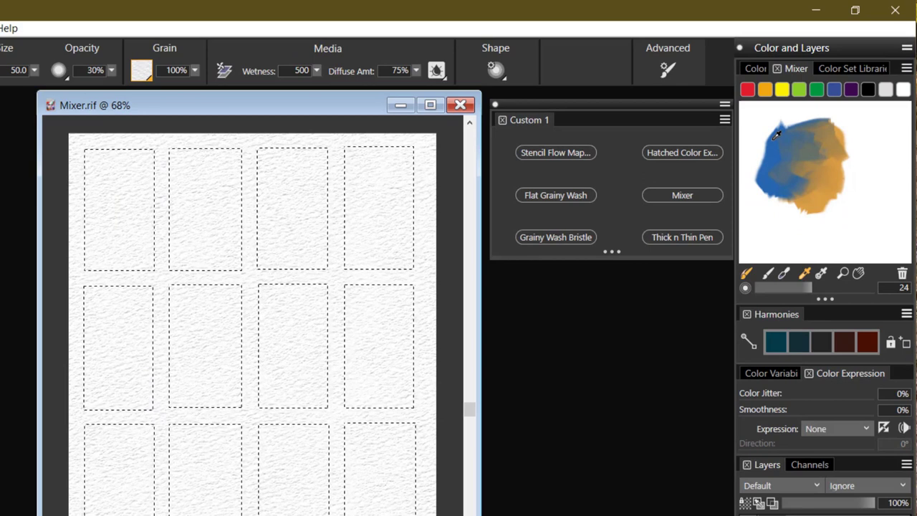
left_click(776, 134)
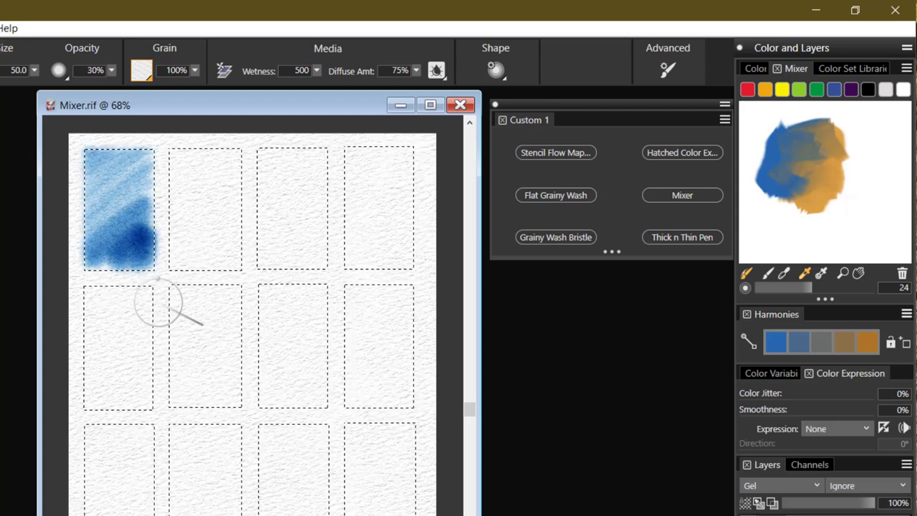
left_click(821, 202)
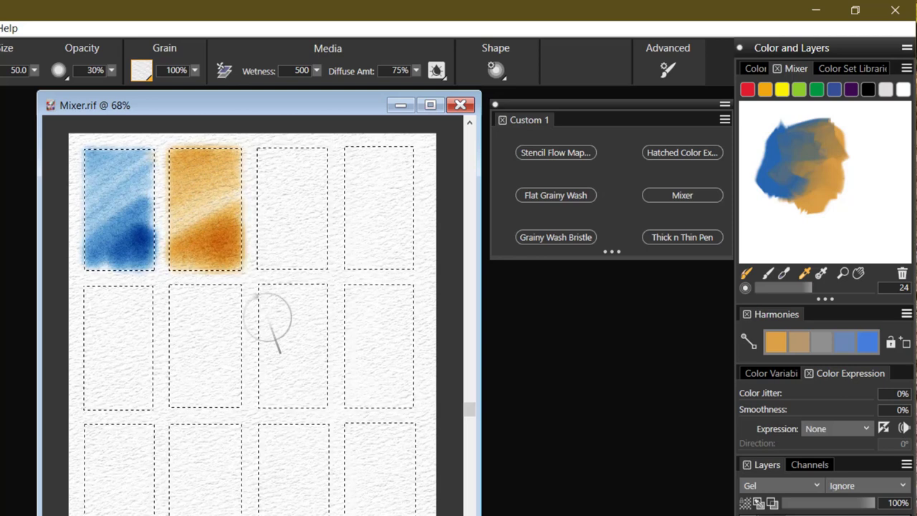
- Fill the third and fourth top-row rectangles with the brown and gray-blue mixes sampled from the Mixer pad
left_click_drag(797, 180, 835, 135)
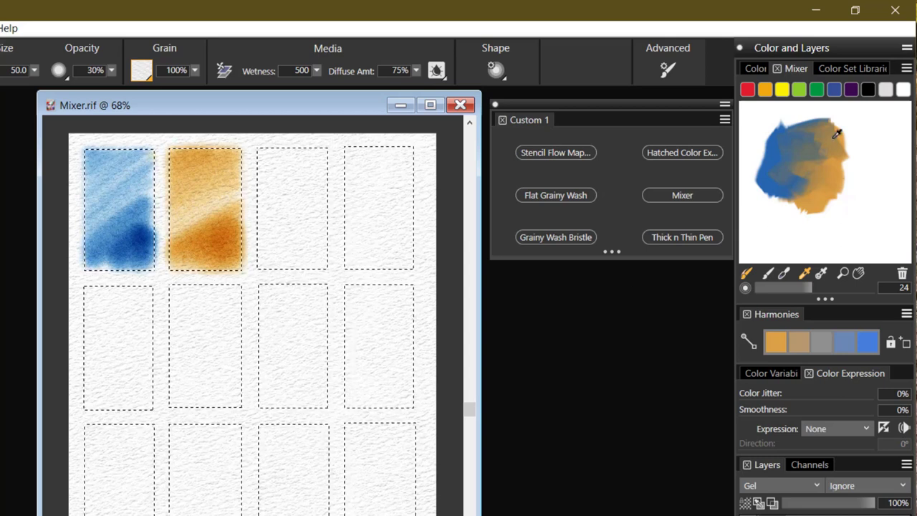
left_click(827, 134)
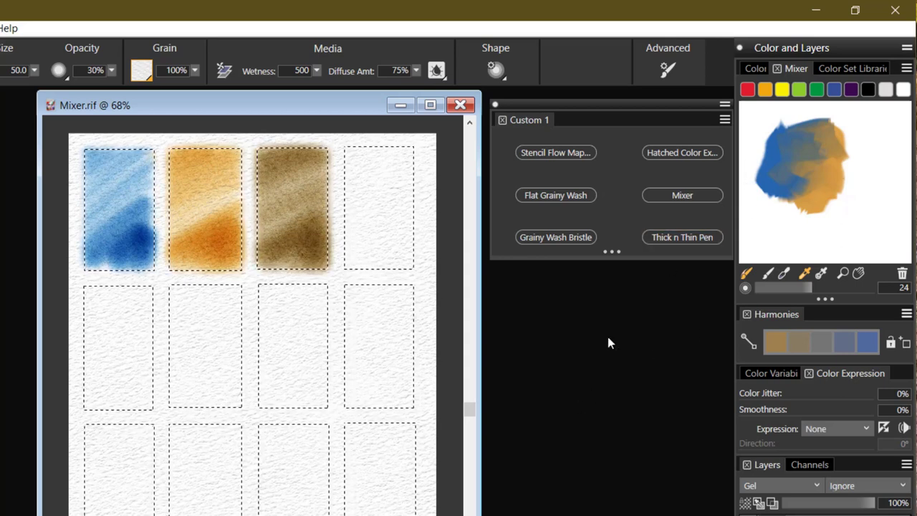
left_click(786, 167)
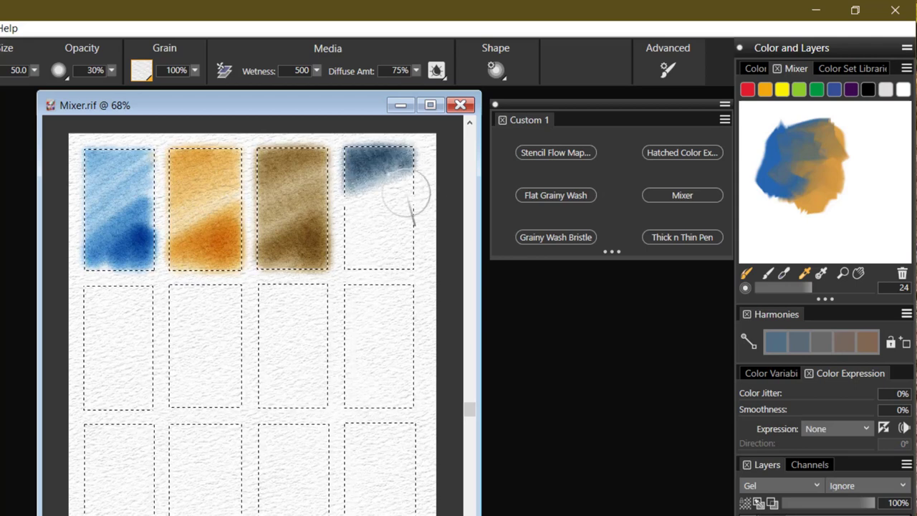
mouse_move(359, 252)
left_mouse_down()
mouse_move(427, 220)
mouse_move(352, 268)
mouse_move(436, 228)
mouse_move(382, 262)
mouse_move(434, 243)
mouse_move(358, 287)
mouse_move(441, 262)
mouse_move(409, 291)
left_mouse_up()
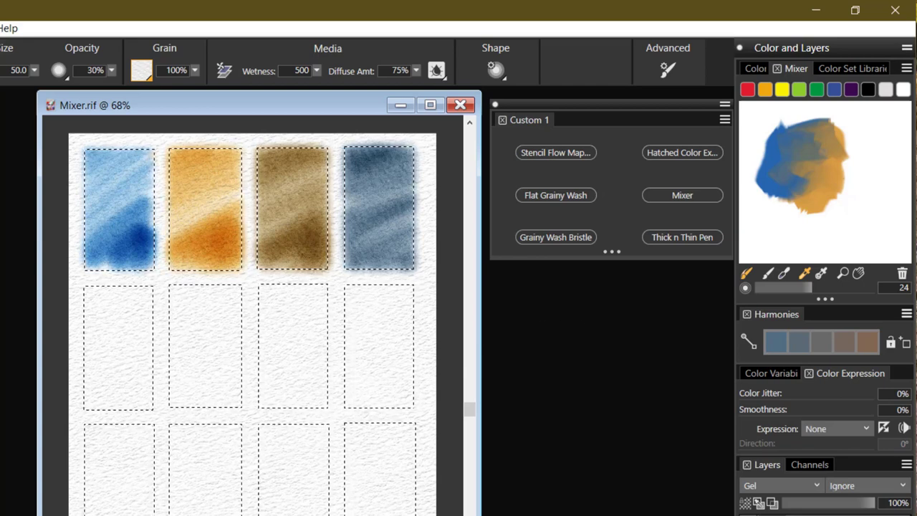
- Glaze orange over blue in the second row's first rectangle, and fill the rest of that row with brown and greens sampled from the overlap
left_click(769, 169)
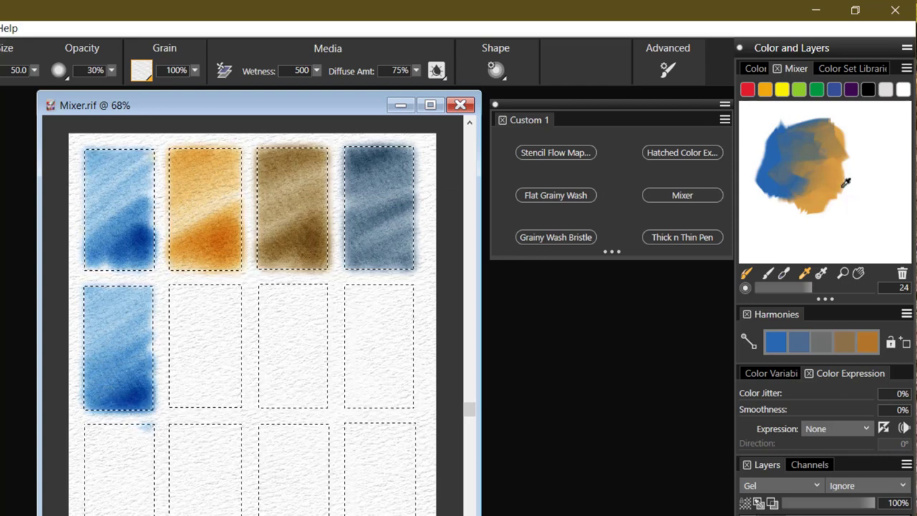
left_click(816, 196)
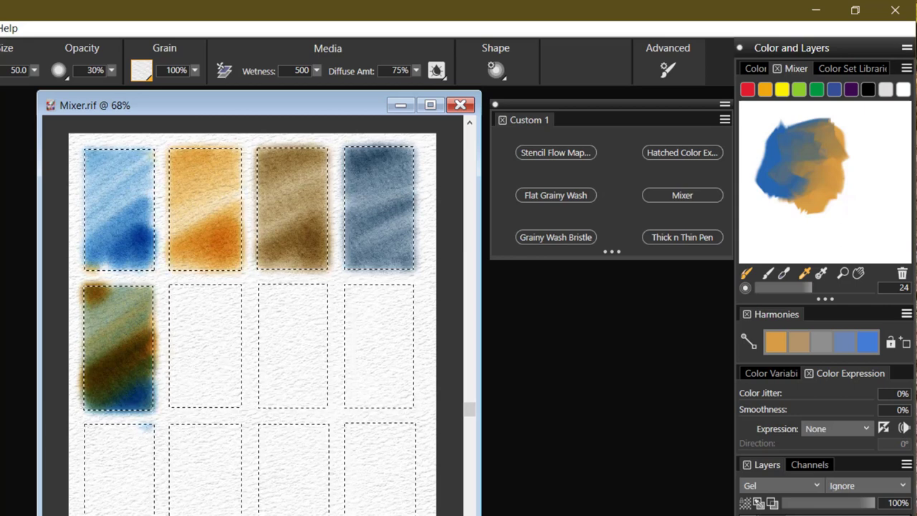
left_click(100, 285)
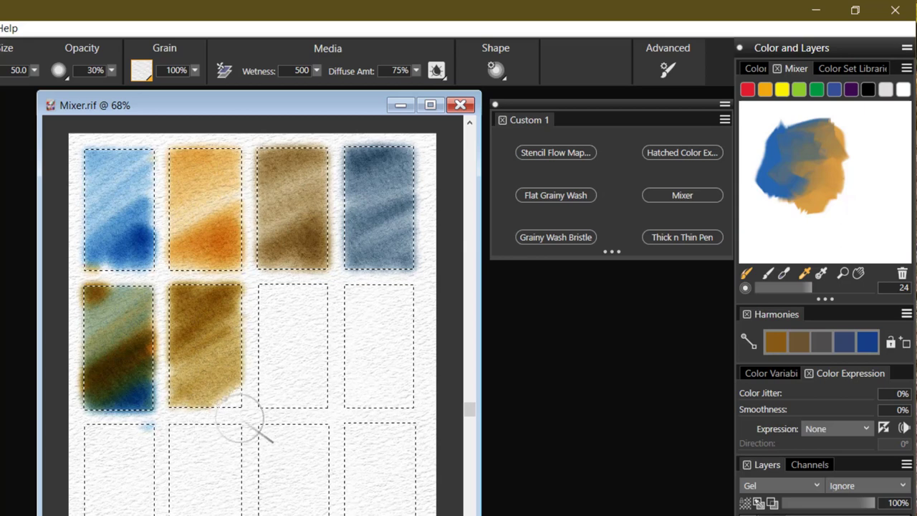
left_click(122, 293)
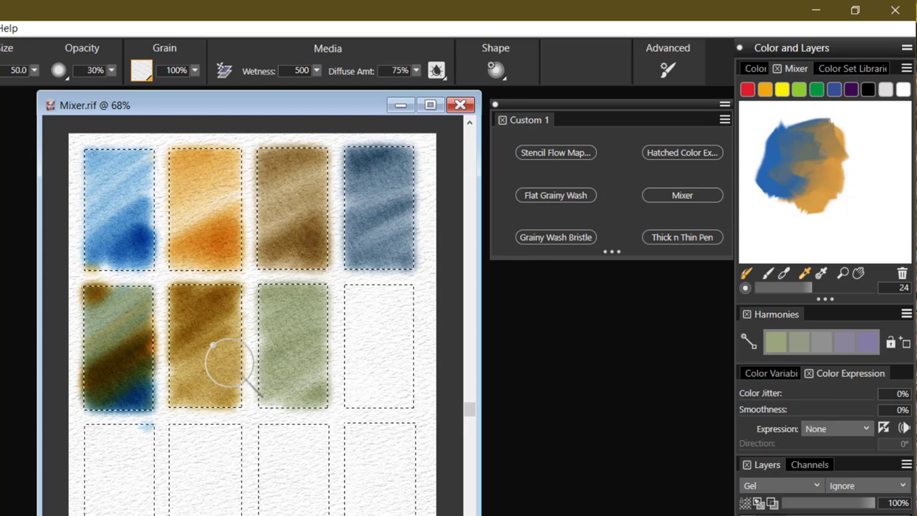
left_click(129, 322, "alt")
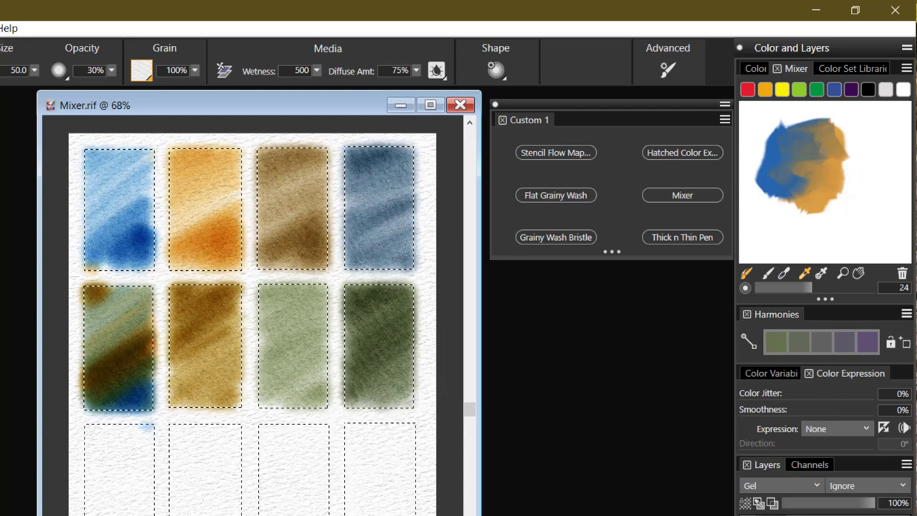
- Fill the third row with dark brown, olive, deep blue and green sampled from the glazed swatch, and add a blue patch to the wide rectangle
left_click(131, 334, "alt")
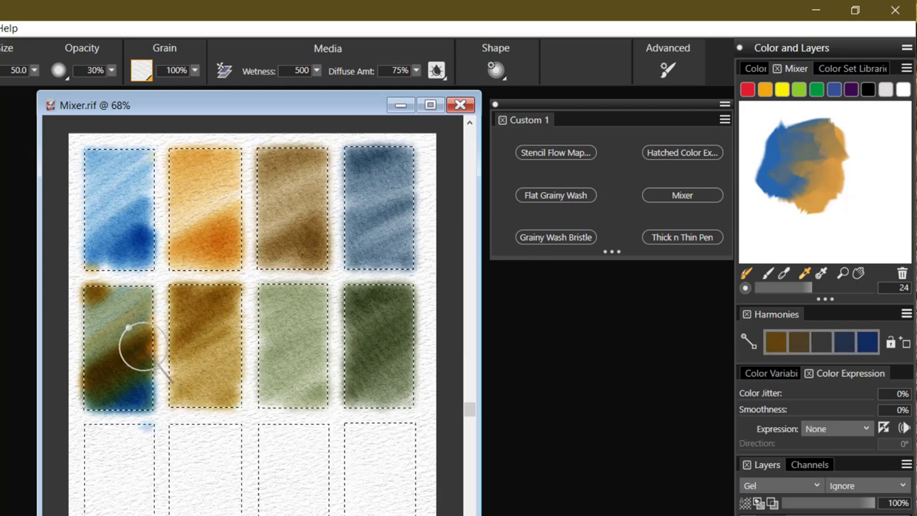
mouse_move(104, 446)
left_mouse_down()
mouse_move(126, 441)
mouse_move(87, 467)
mouse_move(127, 451)
mouse_move(95, 475)
mouse_move(162, 443)
mouse_move(83, 503)
mouse_move(170, 448)
left_mouse_up()
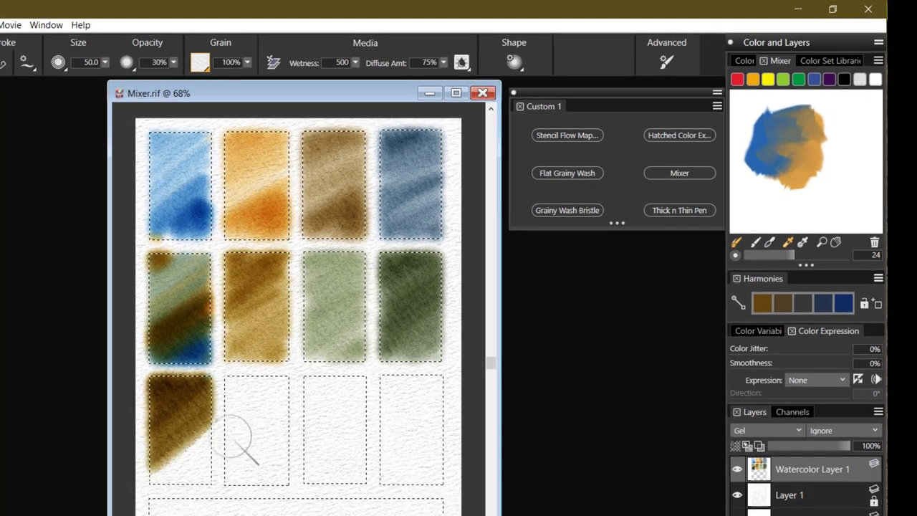
mouse_move(231, 436)
left_mouse_down()
mouse_move(225, 461)
mouse_move(191, 491)
mouse_move(241, 483)
mouse_move(224, 442)
left_mouse_up()
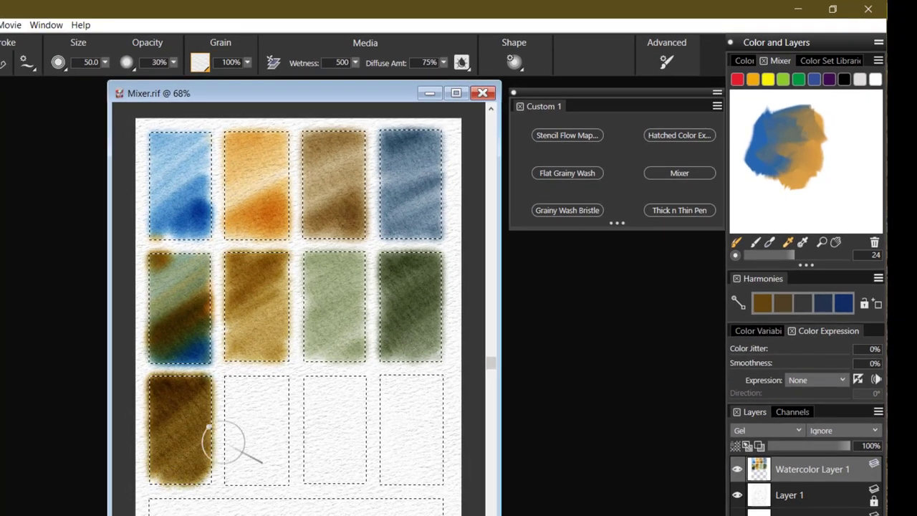
left_click(160, 348, "alt")
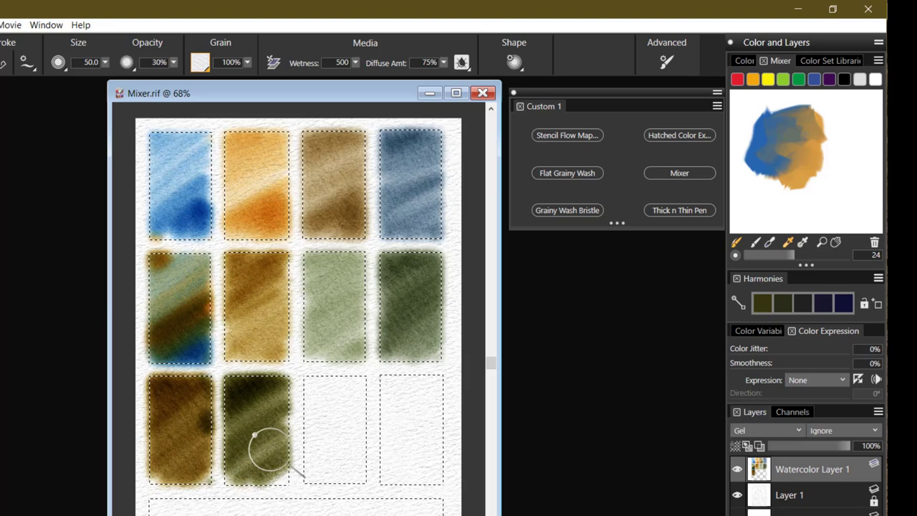
left_click(193, 343, "alt")
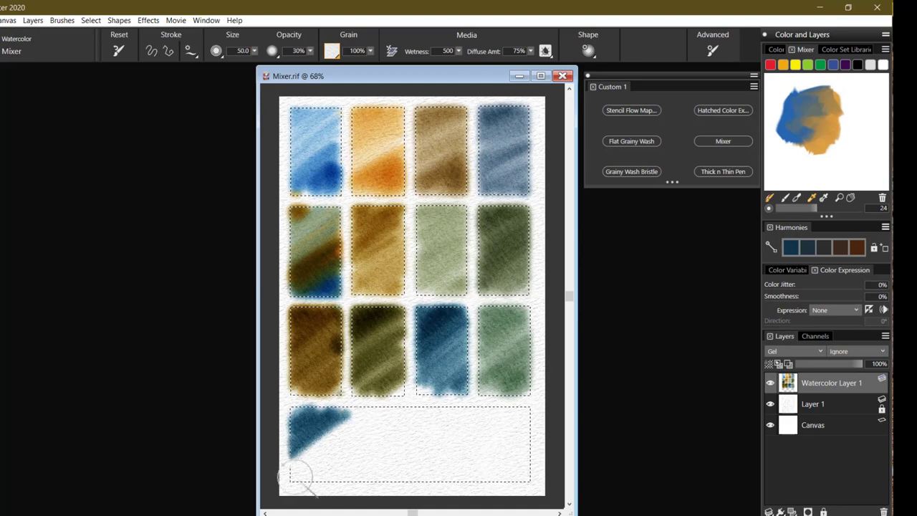
- Layer the sampled green over the blue patch in the wide rectangle and paint a dark teal stroke beside it with the resulting color
left_click(511, 362, "alt")
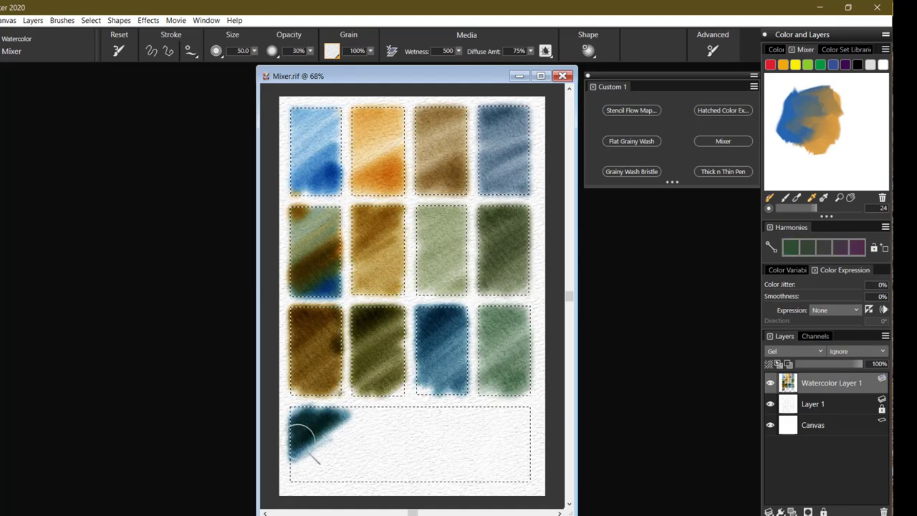
left_click(323, 418, "alt")
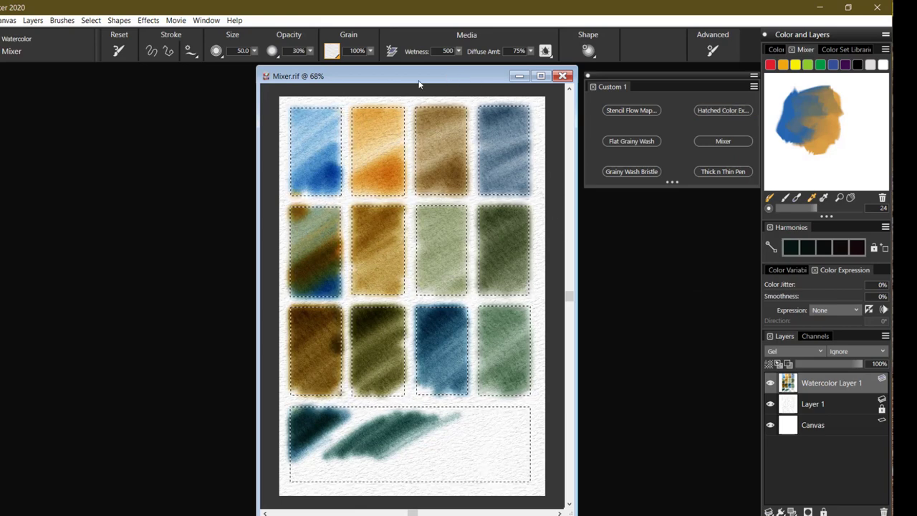
- Close the Mixer.rif document without saving its changes
left_click_drag(423, 79, 166, 80)
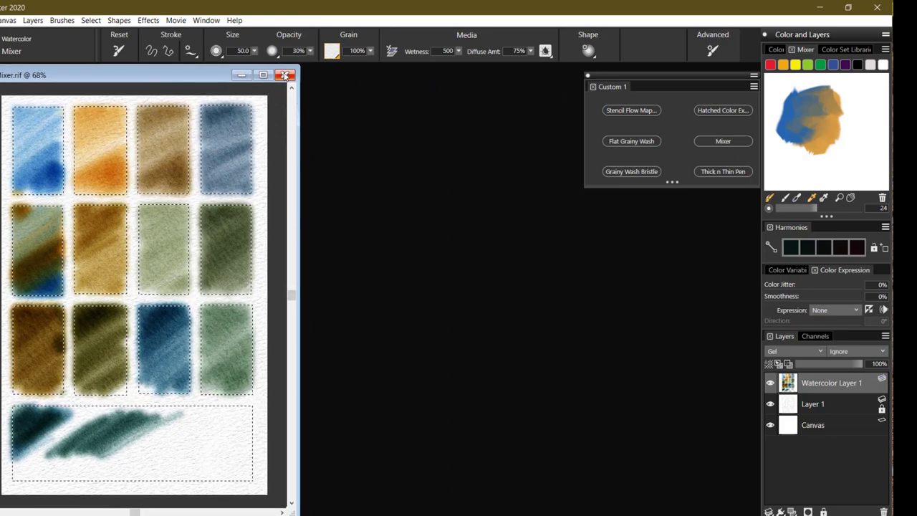
left_click(285, 75)
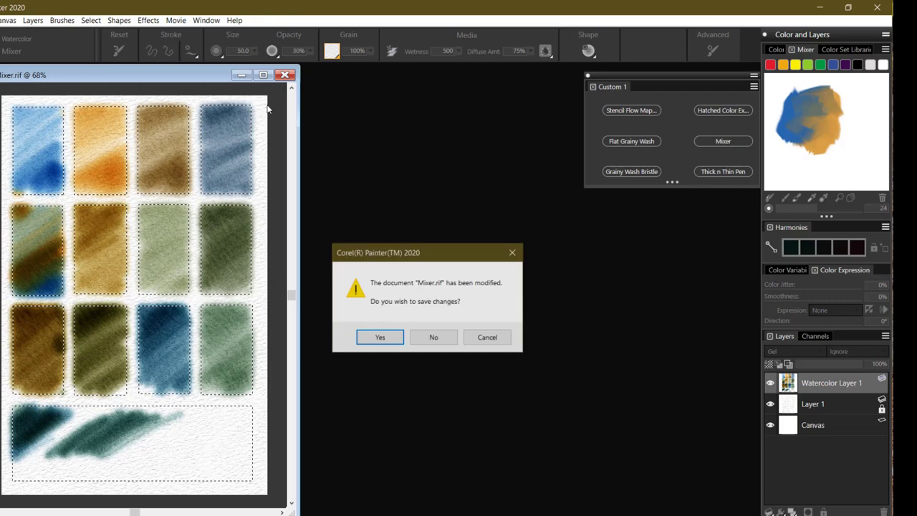
left_click(433, 336)
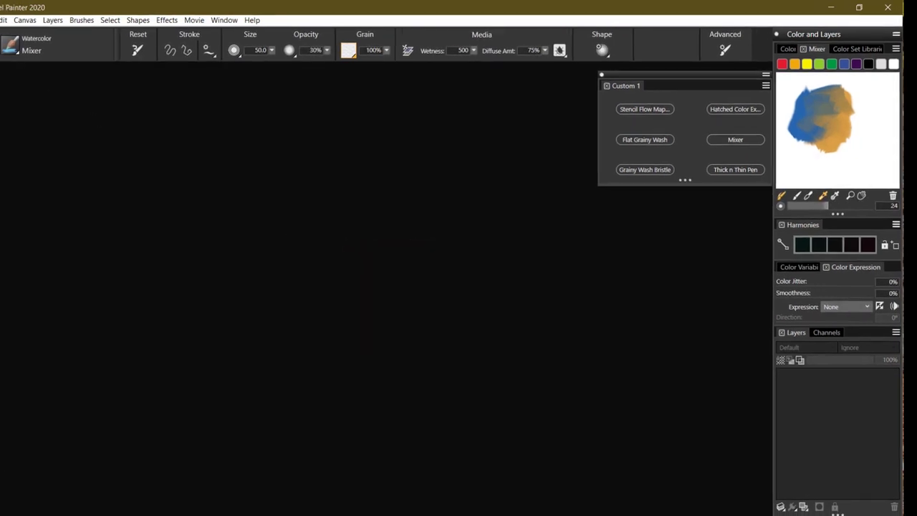
- Open the blank textured-paper document from the recently used files
left_click(26, 19)
mouse_move(3, 20)
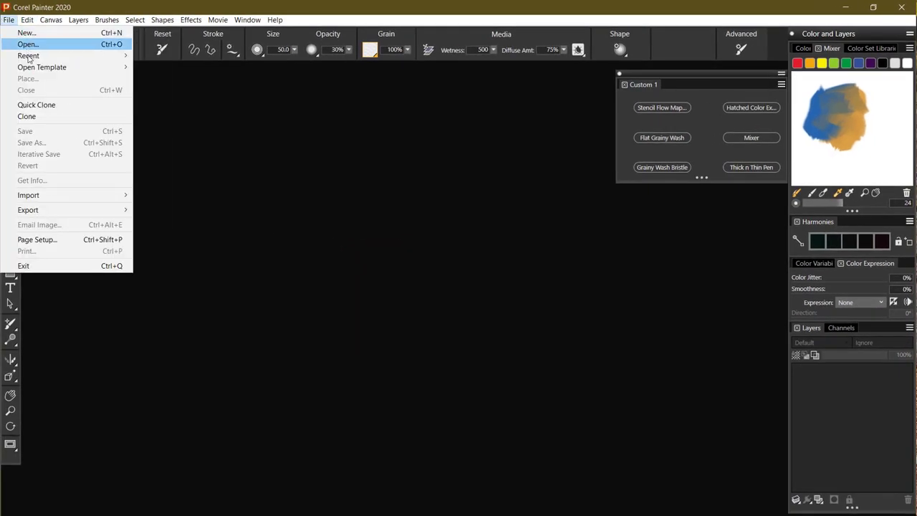
mouse_move(28, 57)
left_click(176, 106)
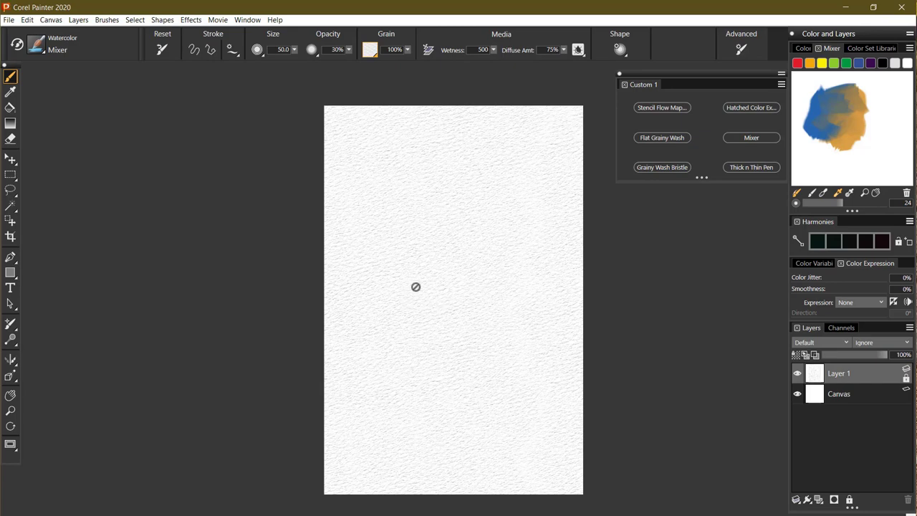
- Choose the Stencil Flow Map watercolor brush and select the plain white flow map texture for its dab stencil
left_click(805, 49)
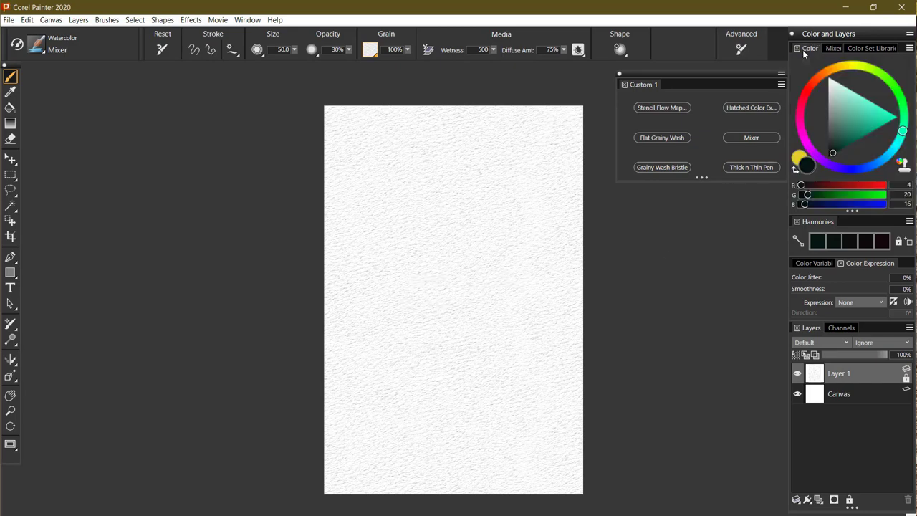
left_click(663, 108)
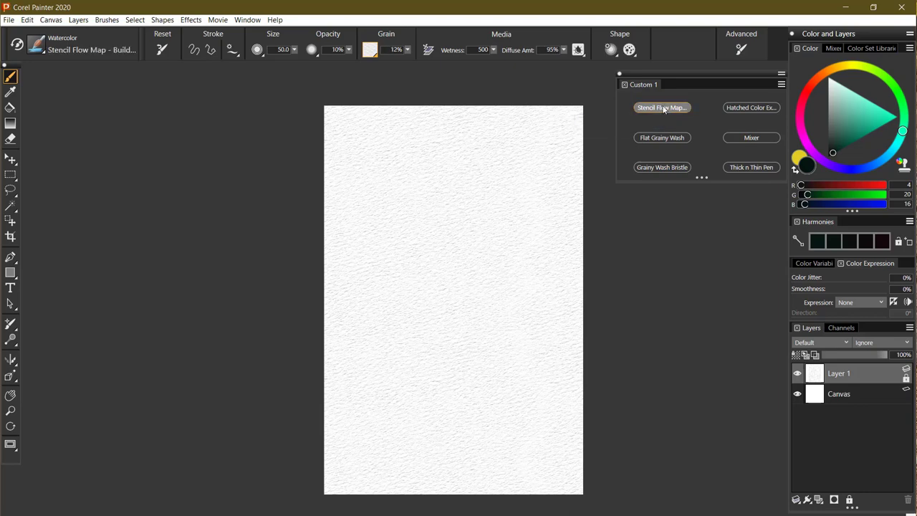
left_click(610, 49)
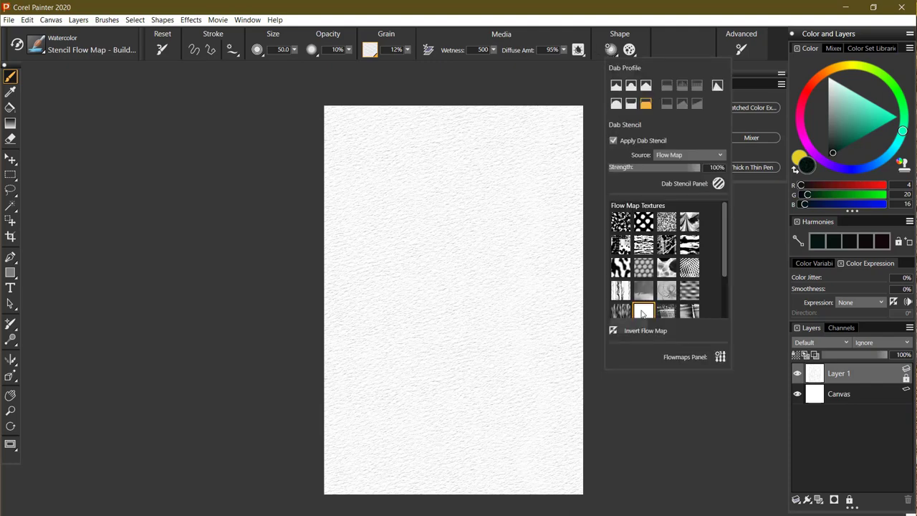
left_click(643, 313)
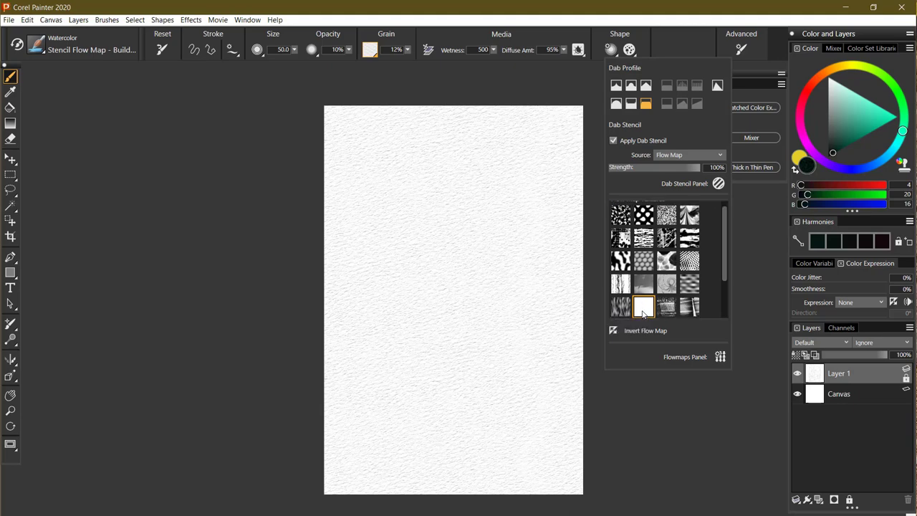
left_click(774, 306)
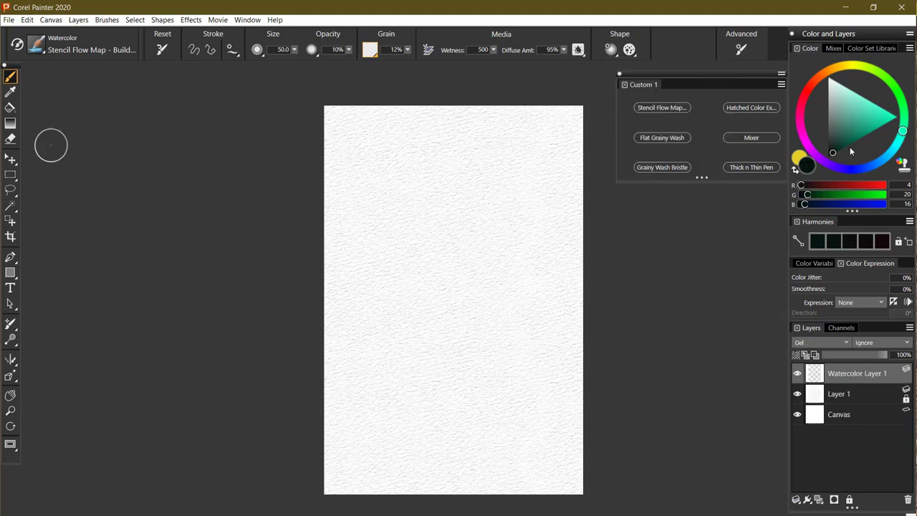
- Test the brush on the lower canvas with very pale blue (RGB 228, 251, 255) and teal blue (RGB 1, 118, 147) strokes of varying pressure
left_click(892, 156)
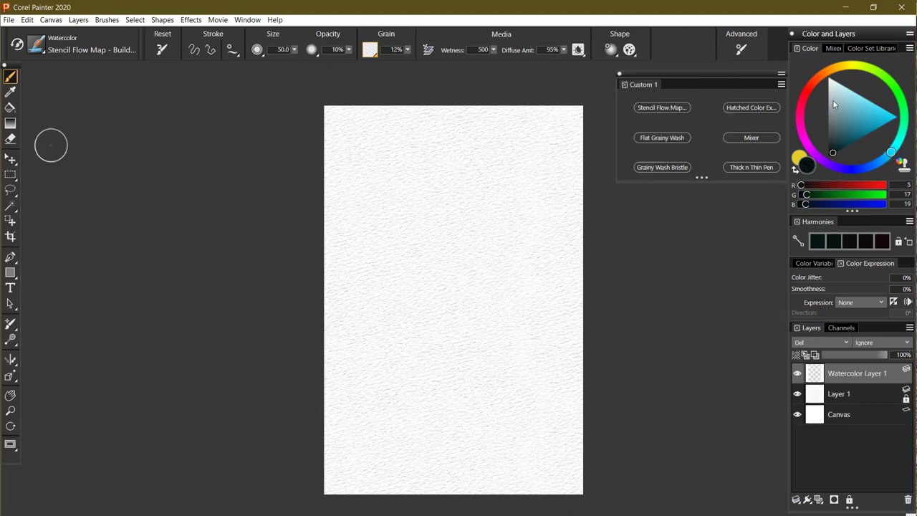
left_click(837, 84)
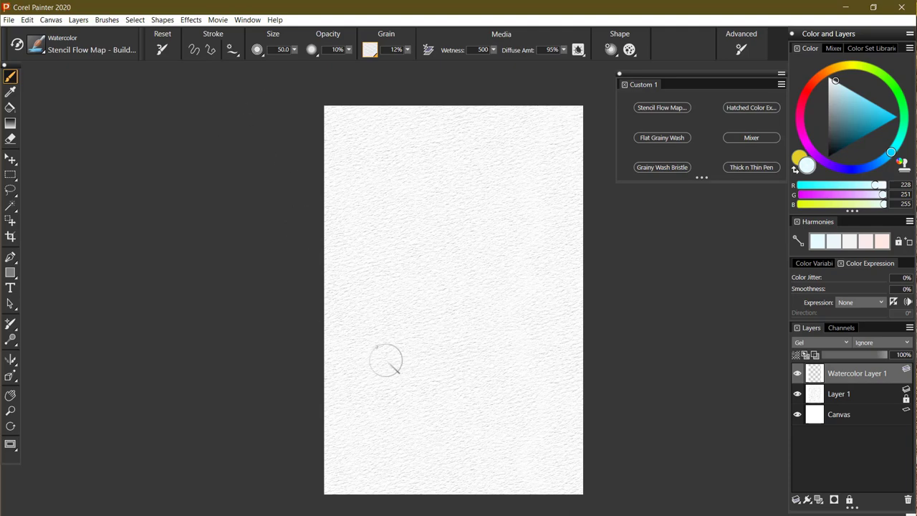
mouse_move(385, 363)
left_mouse_down()
mouse_move(531, 341)
mouse_move(403, 389)
mouse_move(517, 362)
mouse_move(377, 419)
mouse_move(546, 346)
mouse_move(412, 405)
mouse_move(492, 379)
left_mouse_up()
left_click(867, 134)
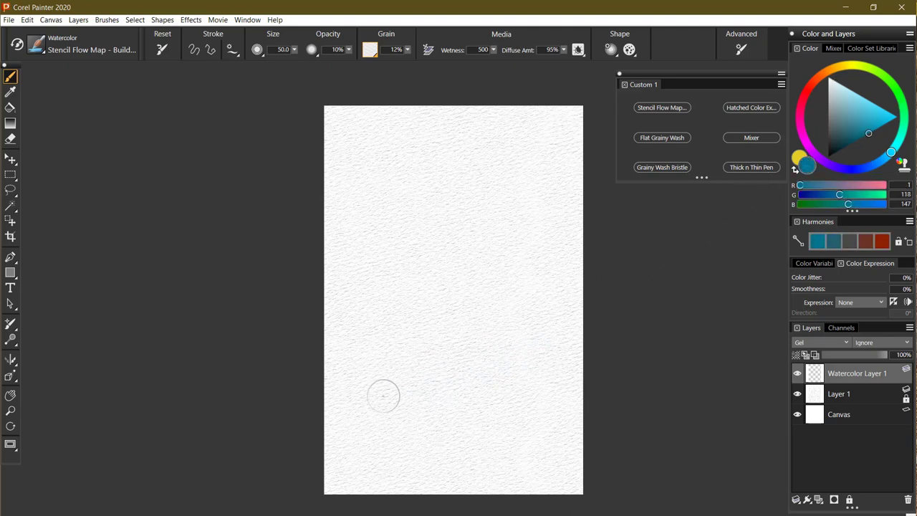
mouse_move(383, 395)
left_mouse_down()
mouse_move(518, 346)
mouse_move(414, 390)
mouse_move(519, 359)
mouse_move(432, 395)
mouse_move(517, 377)
mouse_move(398, 419)
mouse_move(537, 383)
mouse_move(422, 428)
left_mouse_up()
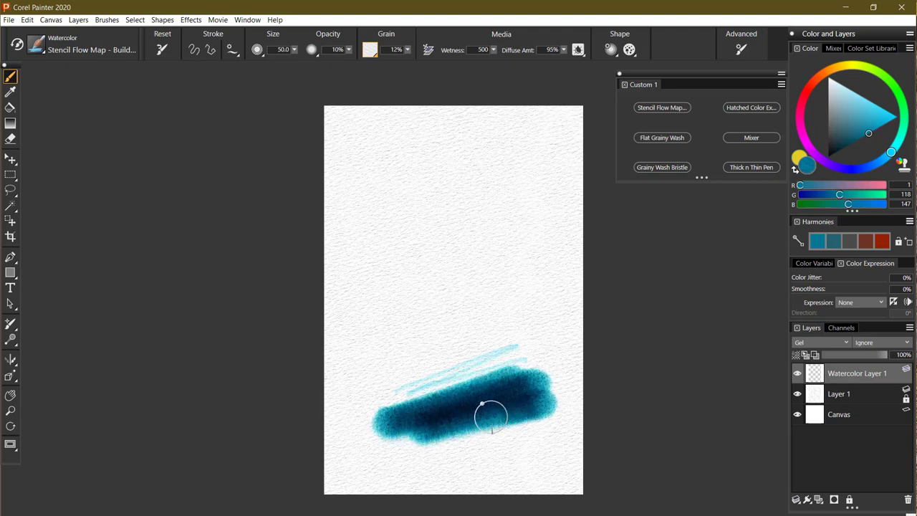
- Undo the pale blue and teal test strokes and set the brush's size expression to None
key("ctrl+z")
key("ctrl+z")
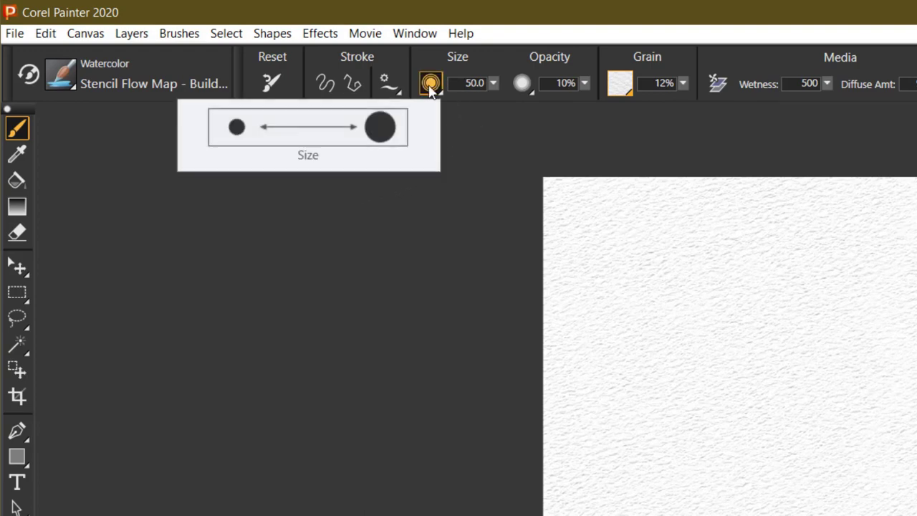
left_click(431, 83)
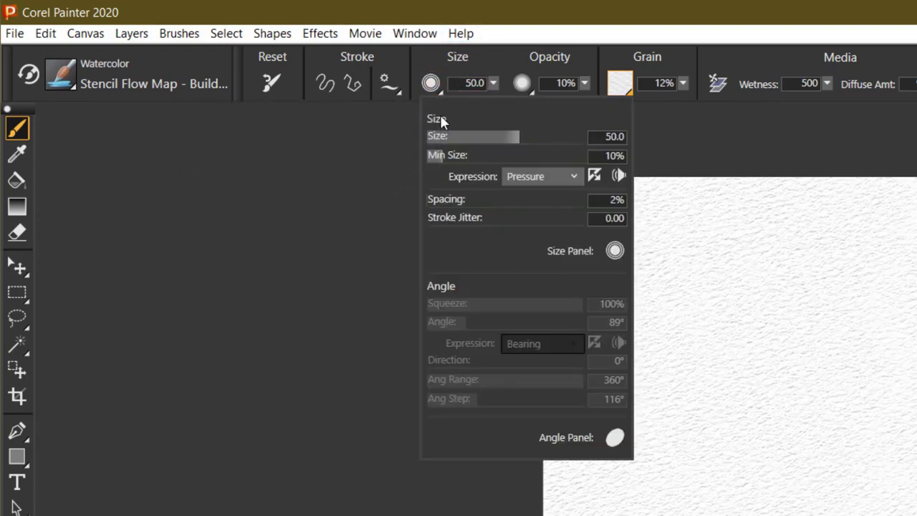
left_click(575, 178)
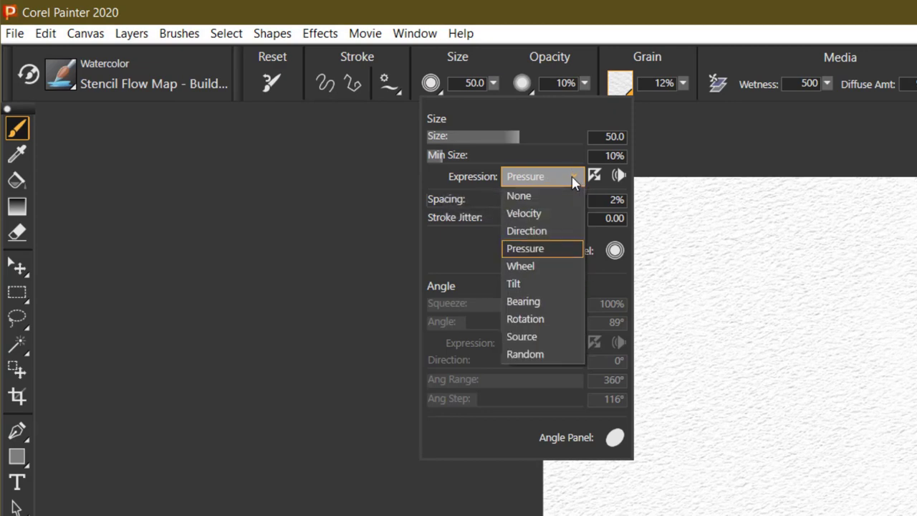
left_click(527, 198)
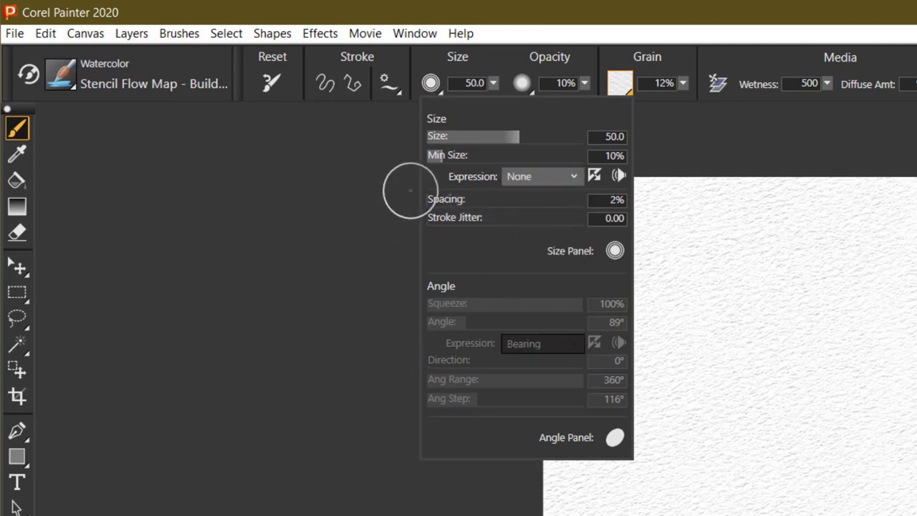
left_click(308, 247)
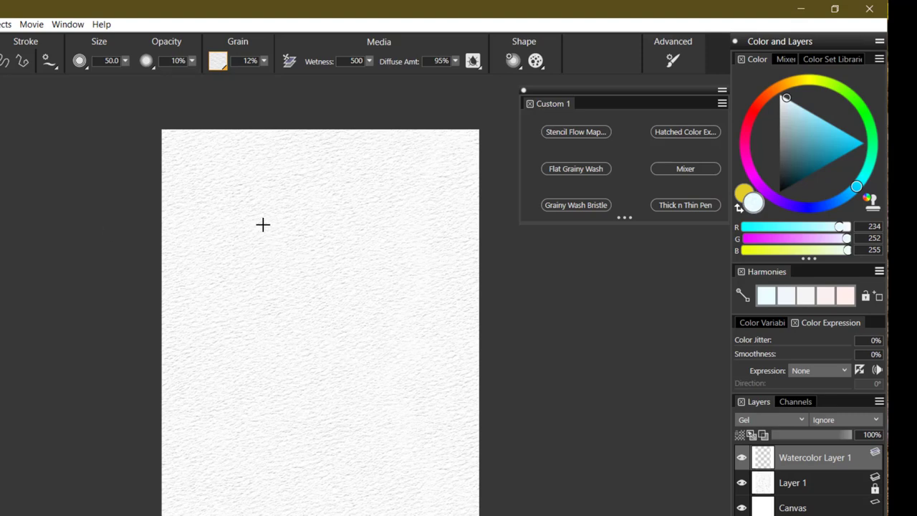
- Enlarge the brush to size 188.7 and paint overlapping horizontal washes in very pale blue (RGB 234, 252, 255) from the canvas top past its middle
left_click_drag(263, 224, 272, 299)
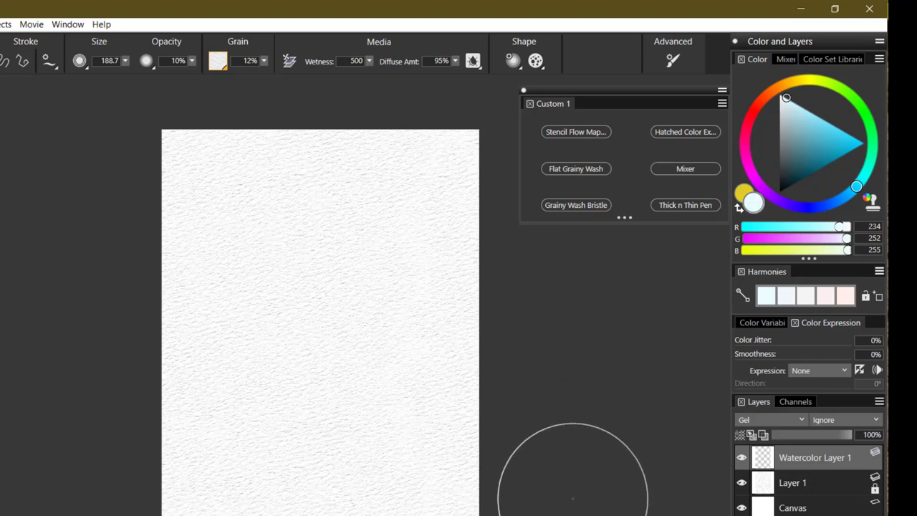
left_click(217, 61)
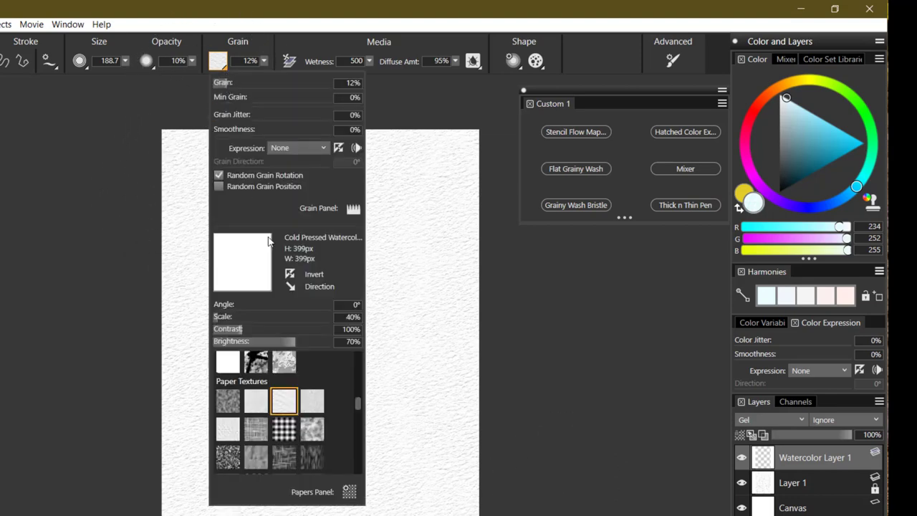
left_click(572, 362)
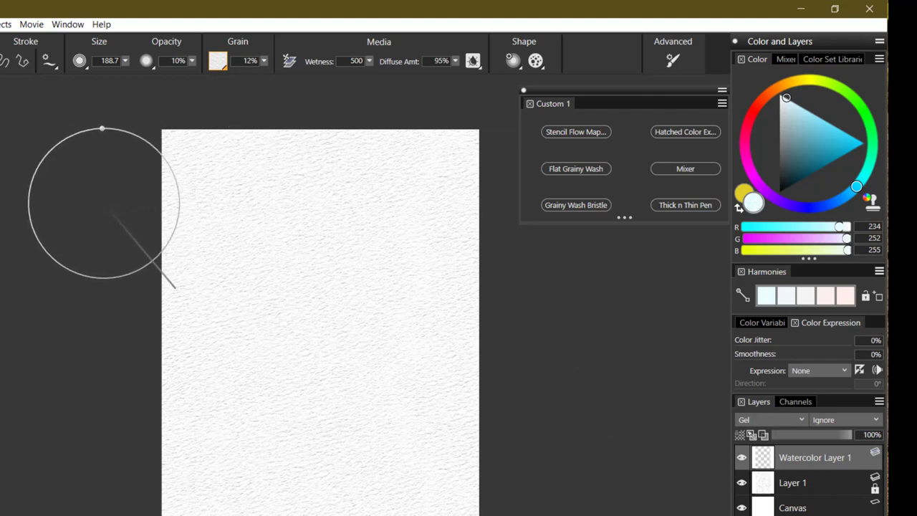
mouse_move(104, 203)
left_mouse_down()
mouse_move(222, 180)
mouse_move(440, 194)
left_mouse_up()
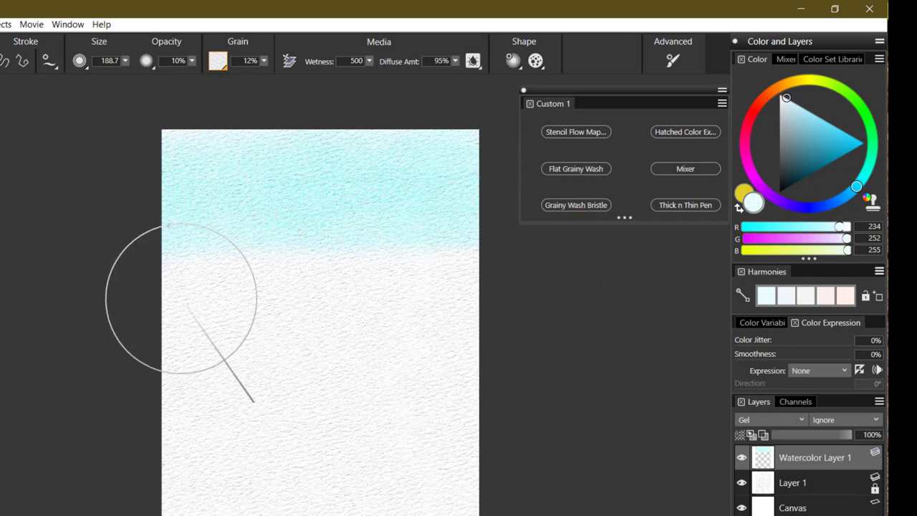
left_click_drag(114, 323, 495, 291)
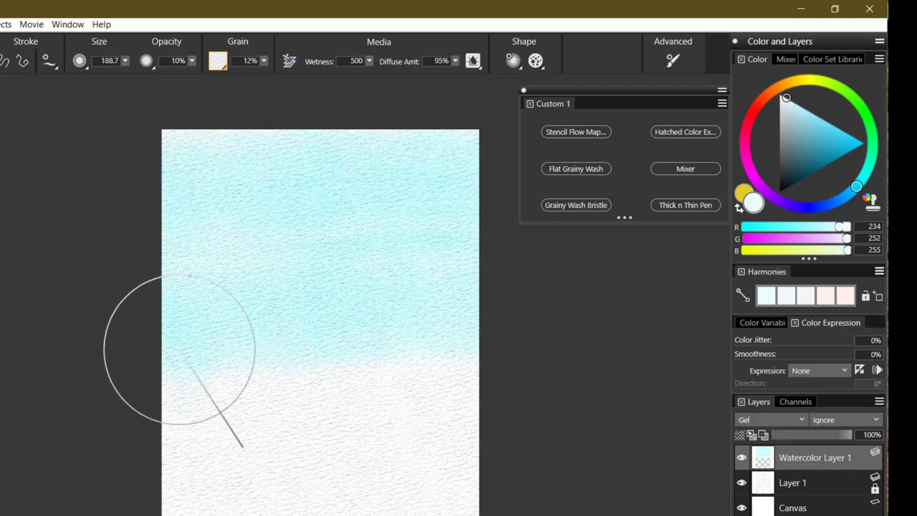
mouse_move(180, 349)
left_mouse_down()
mouse_move(321, 338)
mouse_move(491, 346)
left_mouse_up()
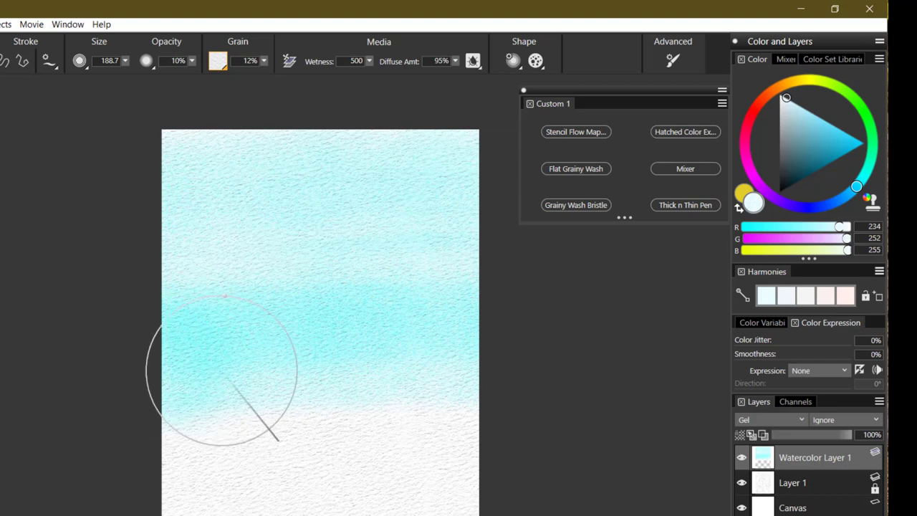
left_click_drag(222, 371, 547, 370)
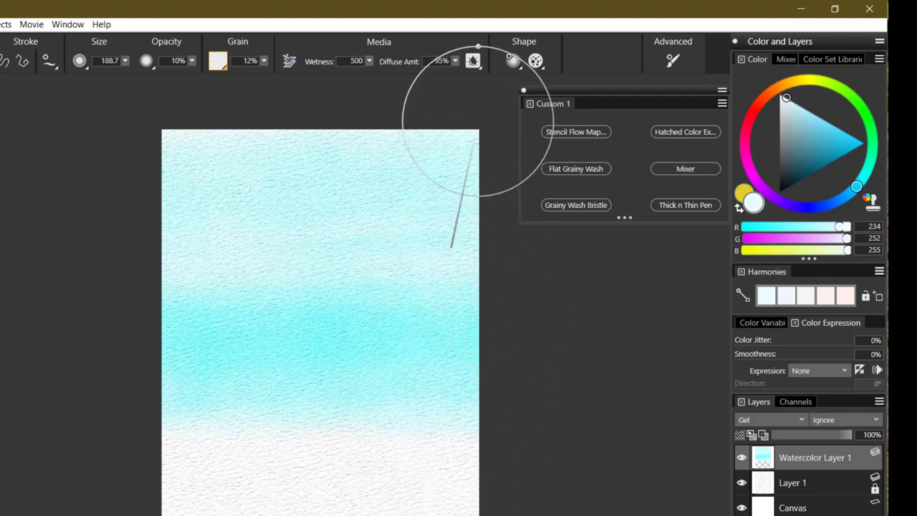
- Choose the High Contrast Clouds flow map for the dab stencil and test very pale blue cloud streaks across the upper sky
left_click(513, 61)
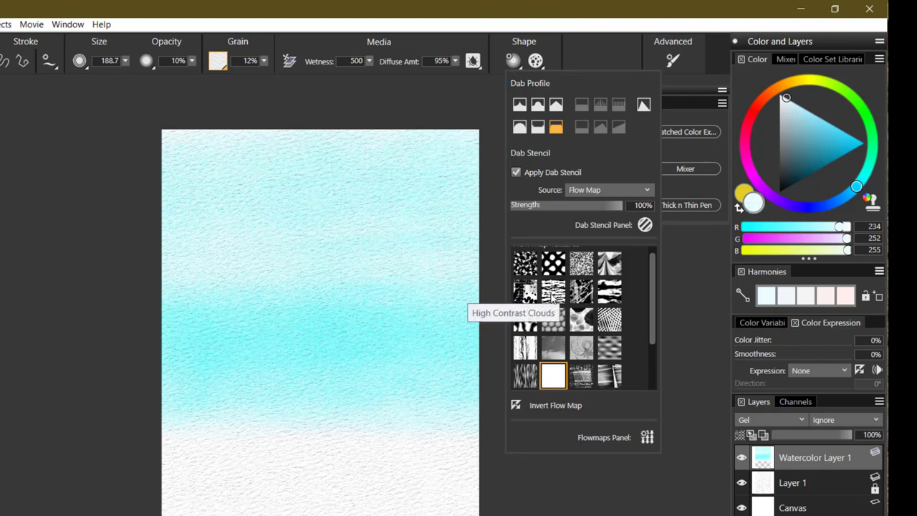
left_click(553, 291)
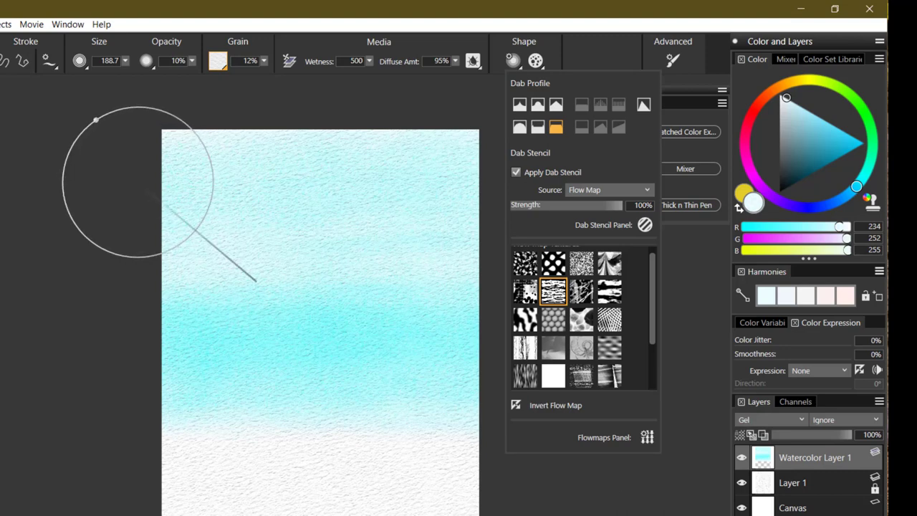
left_click(130, 183)
mouse_move(130, 184)
left_mouse_down()
mouse_move(503, 177)
mouse_move(188, 184)
left_mouse_up()
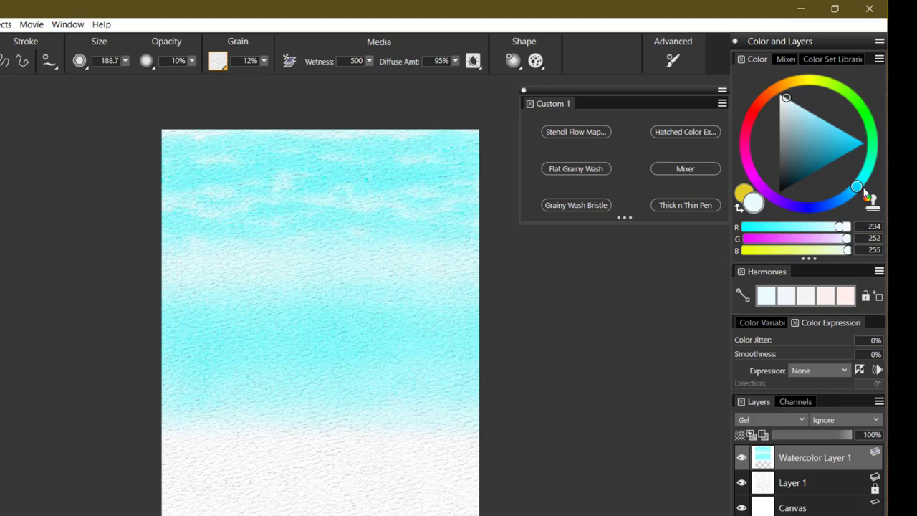
- Replace the test streaks with cloud streaks in pale grayish blue (RGB 222, 231, 240) across the top of the sky
left_click_drag(857, 188, 842, 201)
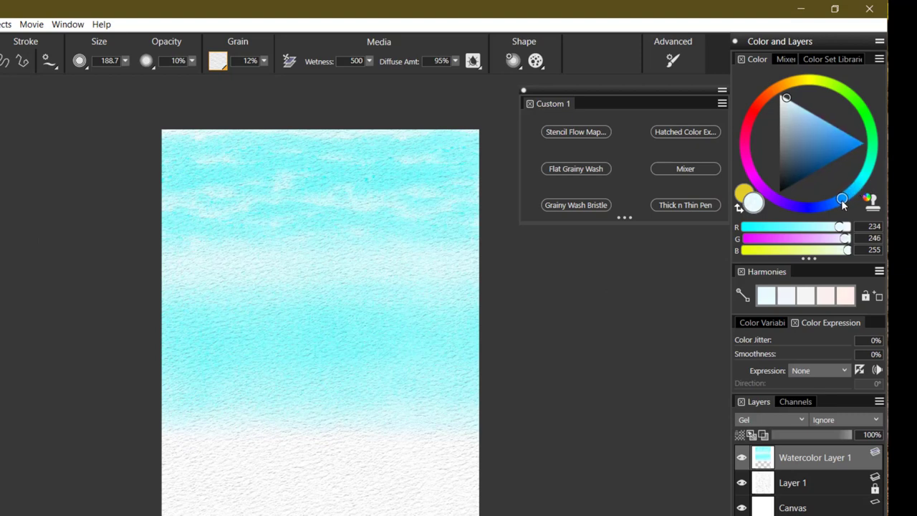
left_click_drag(785, 105, 786, 106)
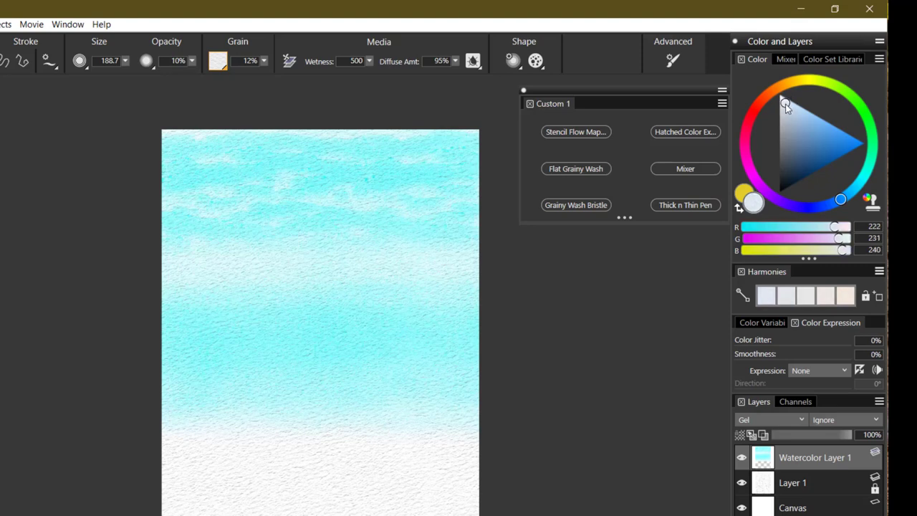
left_click_drag(172, 183, 473, 183)
left_click_drag(172, 376, 473, 376)
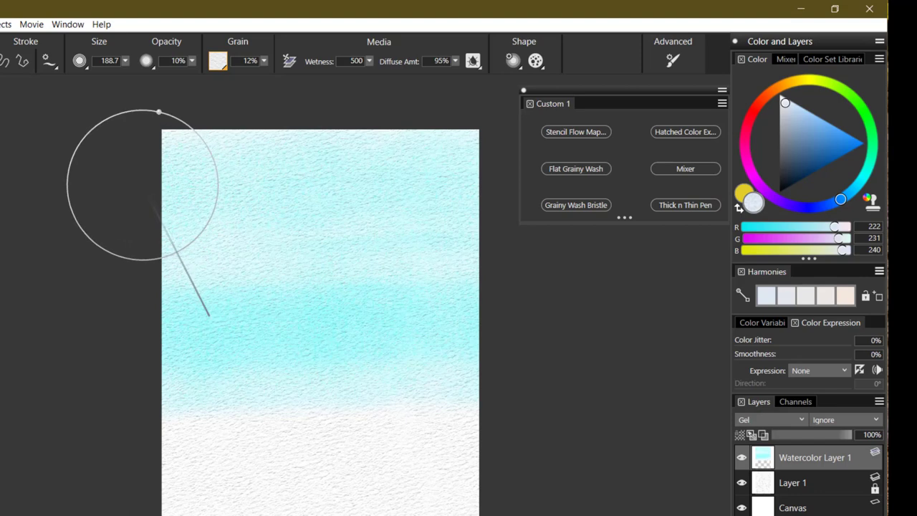
left_click_drag(150, 178, 533, 185)
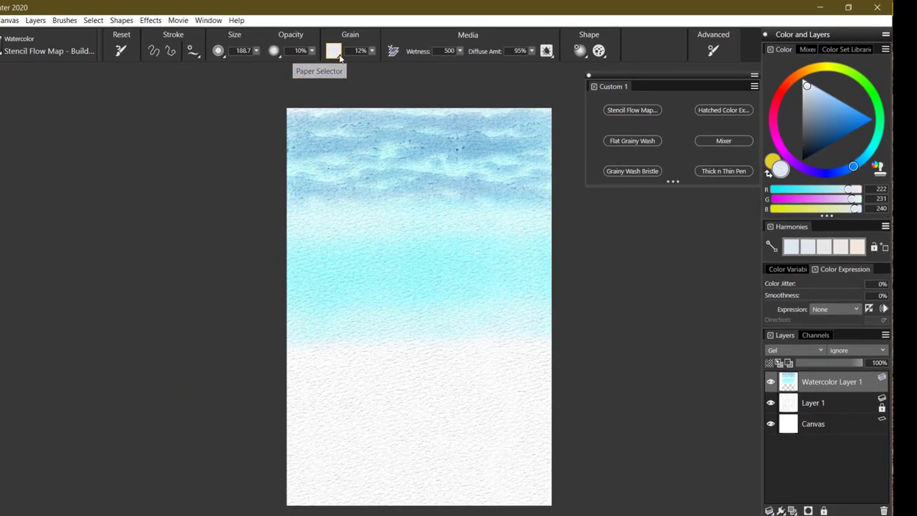
- Choose the Coarse Chipboard paper texture for the brush grain and check its paper settings
left_click(334, 51)
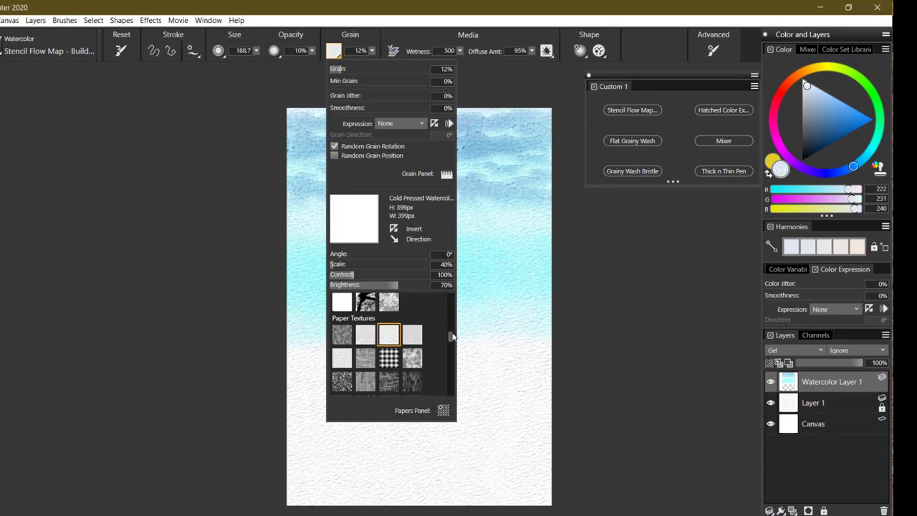
mouse_move(452, 336)
left_mouse_down()
mouse_move(450, 365)
mouse_move(425, 329)
left_mouse_up()
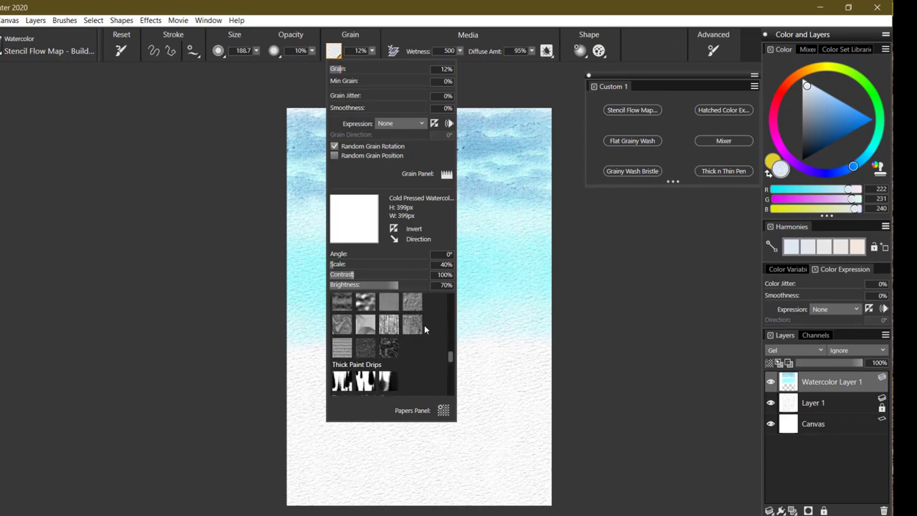
left_click(390, 326)
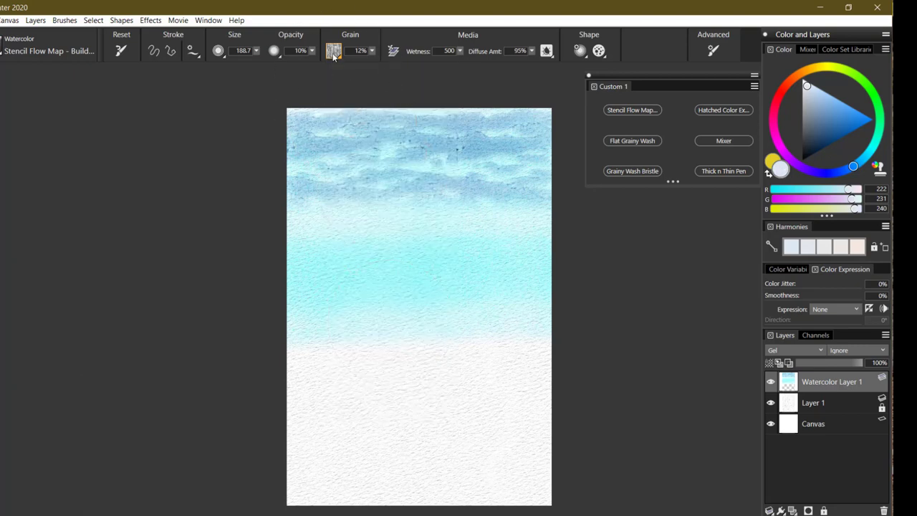
left_click(333, 52)
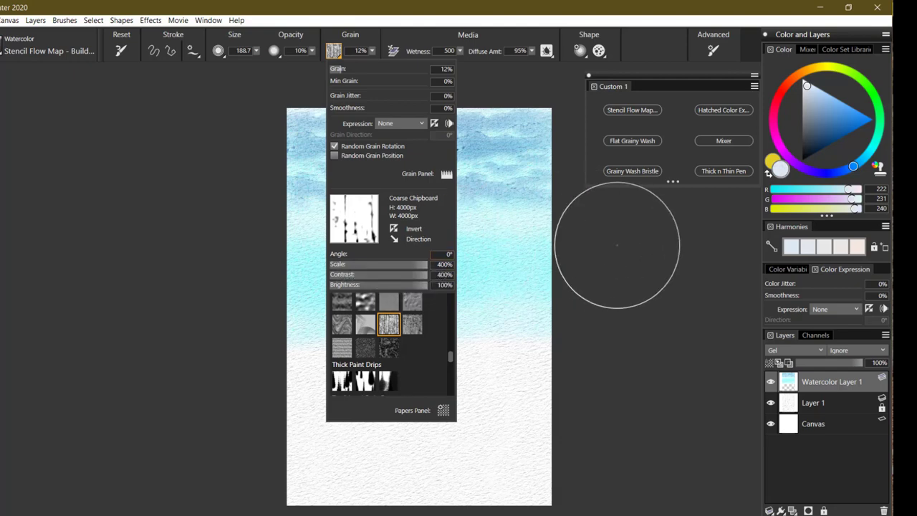
left_click(618, 262)
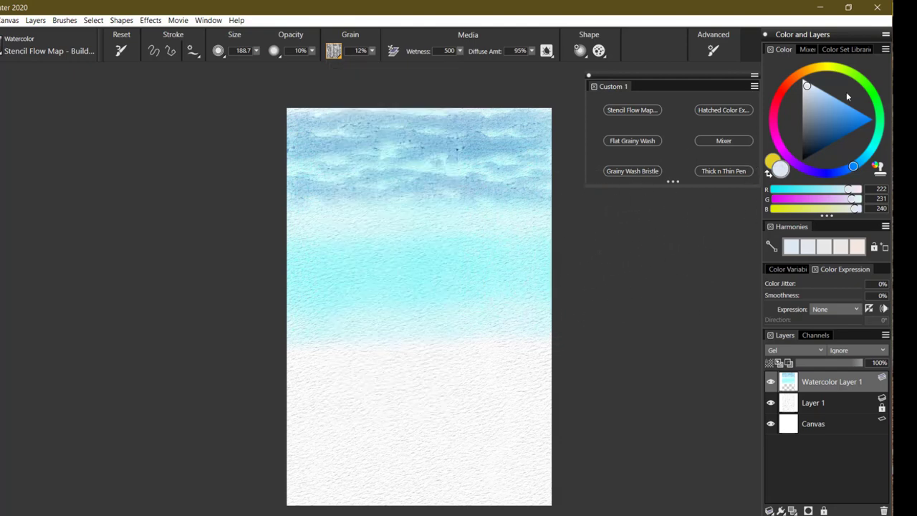
- Try a textured ground band in dark olive (RGB 92, 85, 20) across the lower canvas and undo it
left_click(824, 68)
left_click_drag(840, 140, 823, 142)
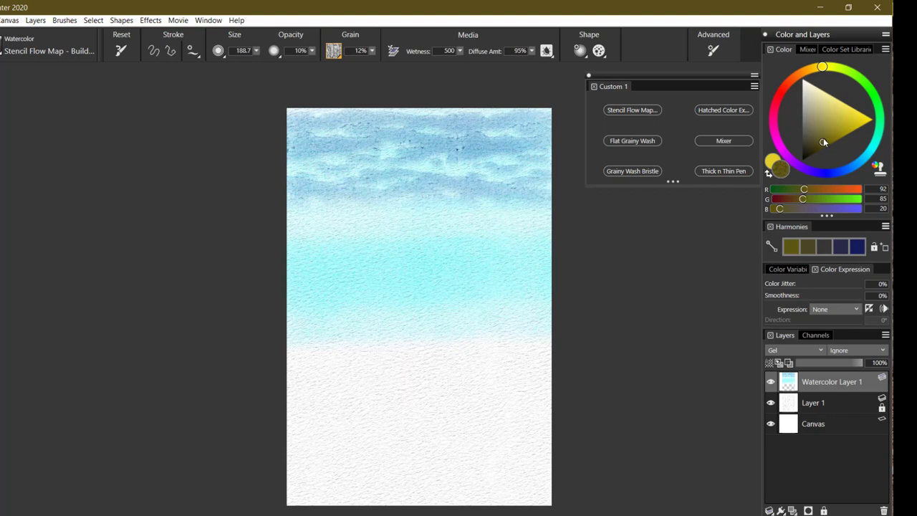
mouse_move(271, 399)
left_mouse_down()
mouse_move(251, 401)
mouse_move(352, 389)
mouse_move(483, 396)
left_mouse_up()
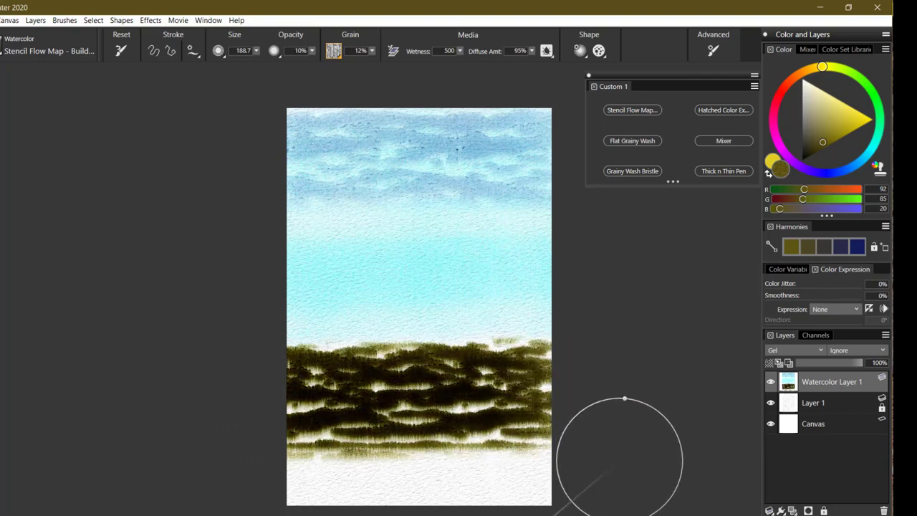
key("ctrl+z")
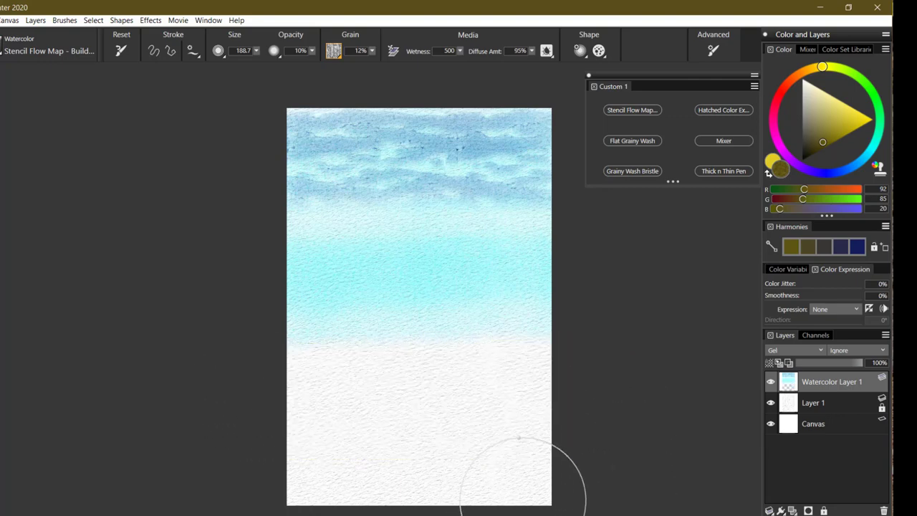
- Paint a textured ground in muted yellow (RGB 191, 181, 81) across the lower canvas, with overlapping strokes down to the bottom edge
left_click(833, 117)
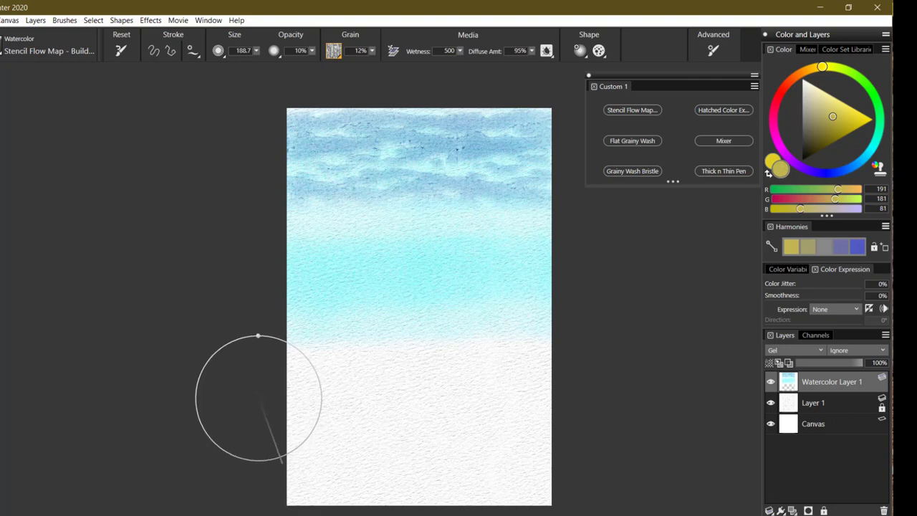
left_click_drag(256, 399, 540, 401)
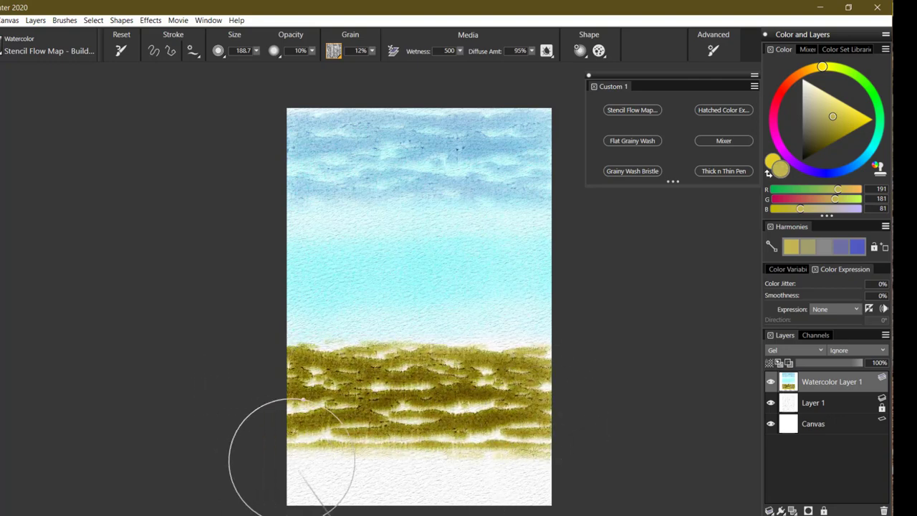
mouse_move(266, 461)
left_mouse_down()
mouse_move(540, 461)
mouse_move(574, 471)
mouse_move(442, 487)
mouse_move(244, 492)
left_mouse_up()
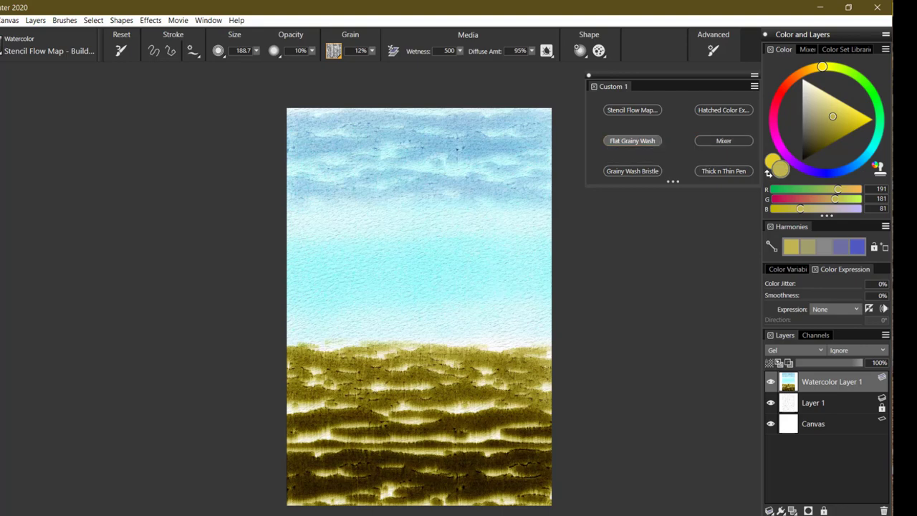
- Choose the Flat Grainy Wash brush and glaze the lower ground with muted gray-green (RGB 110, 115, 89) strokes
left_click(632, 140)
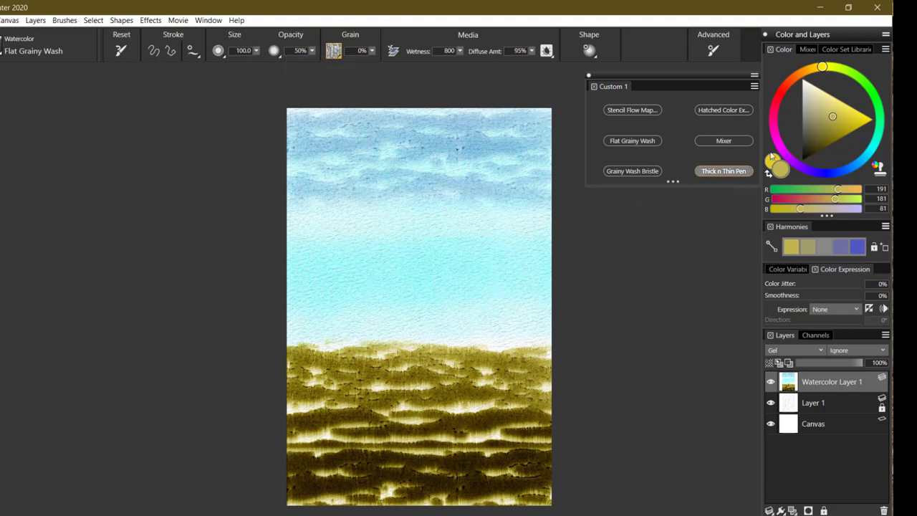
left_click(842, 69)
left_click_drag(832, 100, 812, 107)
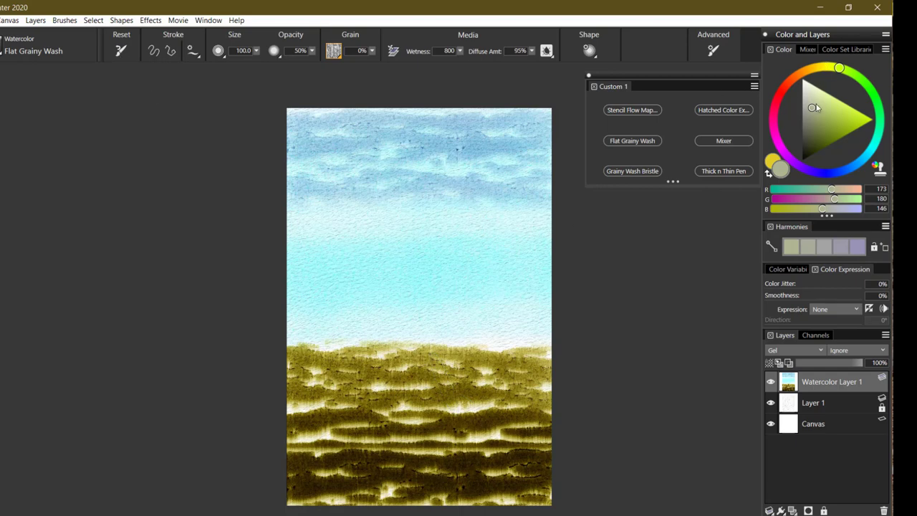
left_click(811, 129)
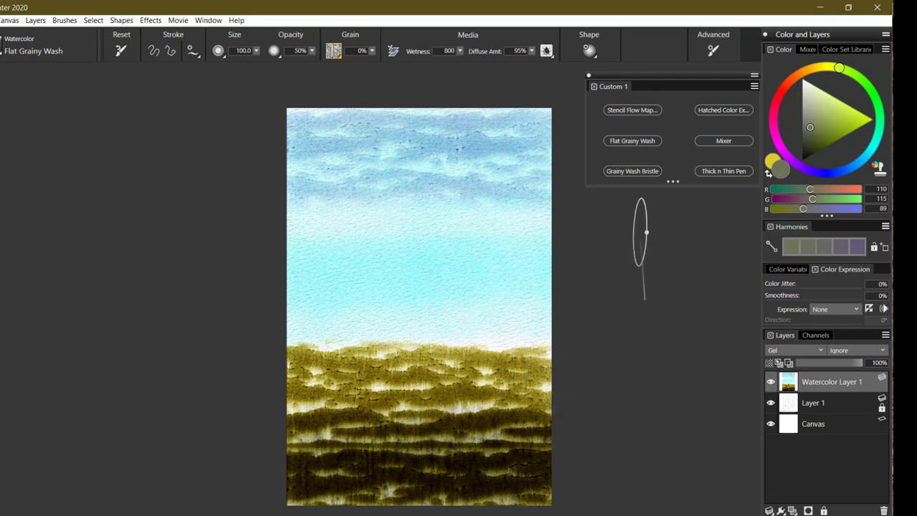
- Paint a tree trunk and sweeping ground strokes with the Grainy Wash Bristle brush at size 9.3 in dark green (RGB 43, 55, 1)
left_click(630, 173)
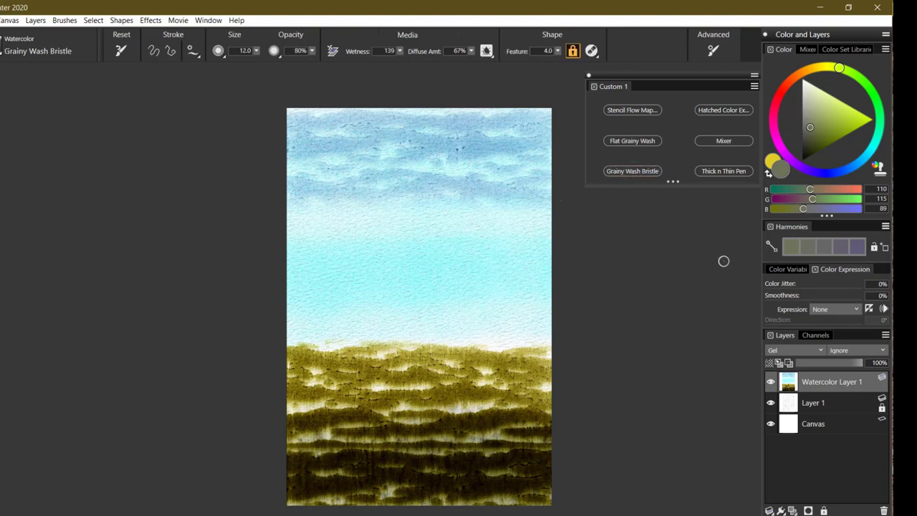
left_click_drag(815, 140, 818, 151)
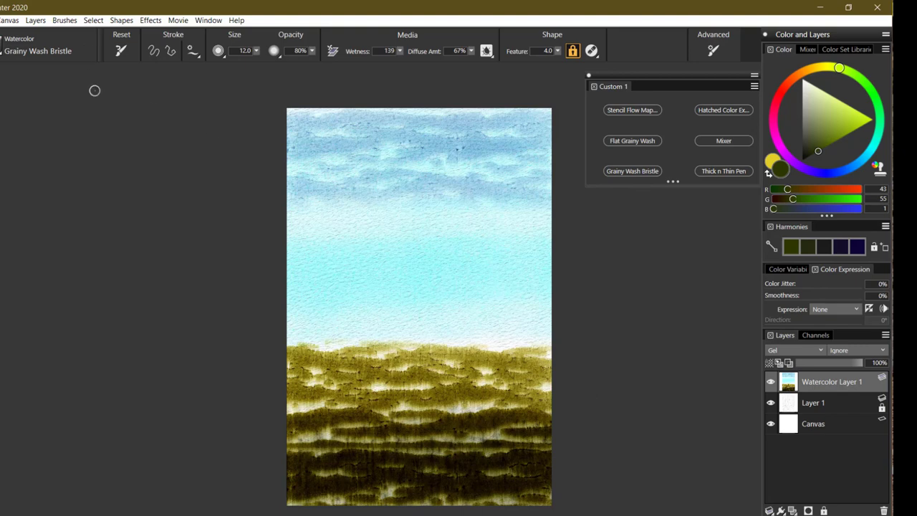
left_click(120, 52)
left_click(244, 51)
left_click_drag(463, 303, 463, 308)
mouse_move(480, 387)
left_mouse_down()
mouse_move(478, 297)
mouse_move(476, 390)
left_mouse_up()
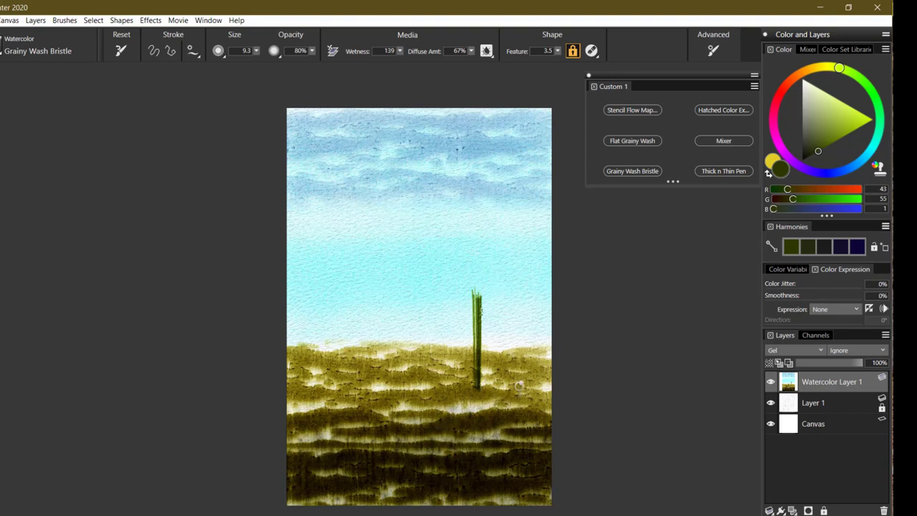
mouse_move(520, 385)
left_mouse_down()
mouse_move(353, 404)
mouse_move(559, 393)
mouse_move(257, 425)
mouse_move(362, 420)
mouse_move(475, 397)
mouse_move(343, 424)
mouse_move(477, 411)
mouse_move(331, 468)
mouse_move(423, 435)
mouse_move(586, 407)
left_mouse_up()
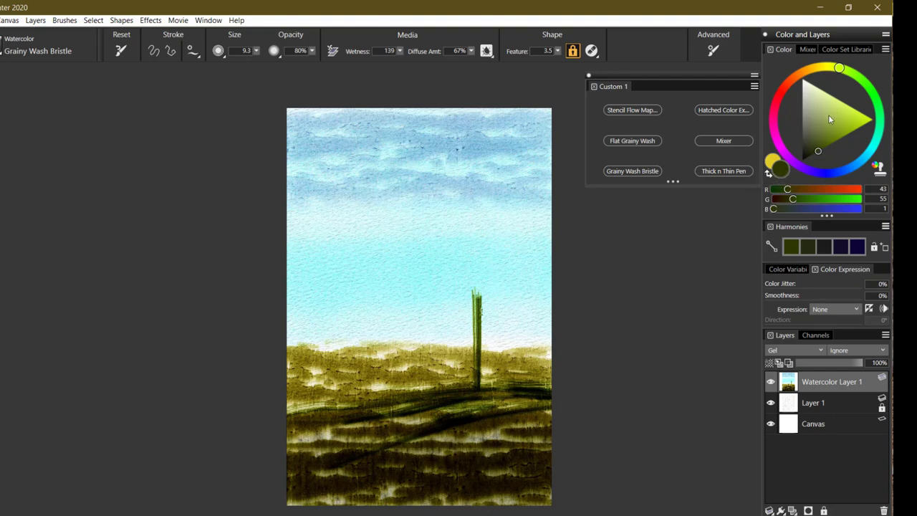
- Set the main color to dark olive (RGB 69, 71, 1) and the additional color to tan (RGB 221, 177, 93)
left_click_drag(827, 142, 824, 155)
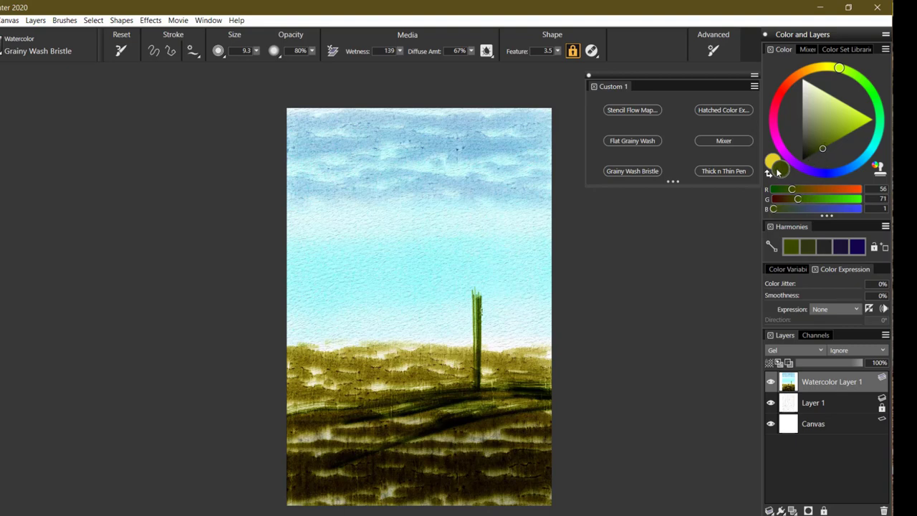
left_click_drag(841, 71, 831, 70)
left_click(774, 161)
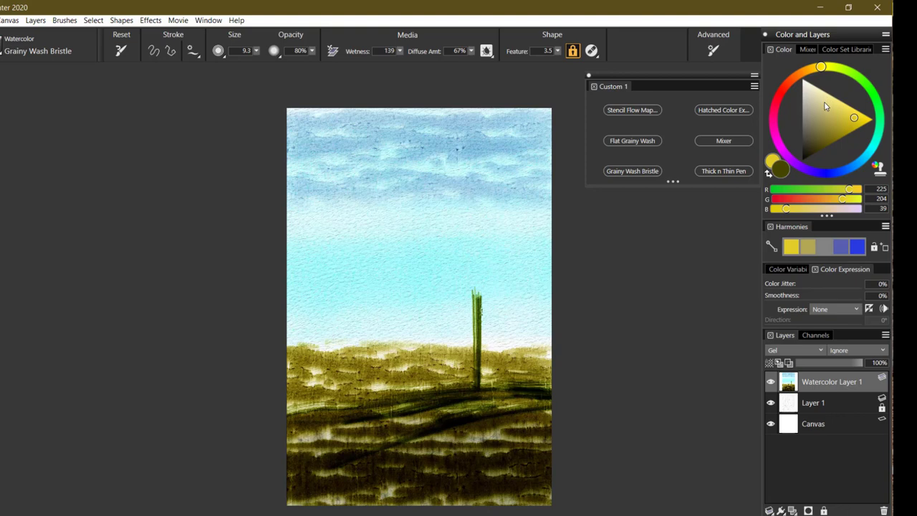
left_click(808, 70)
left_click_drag(812, 95, 839, 113)
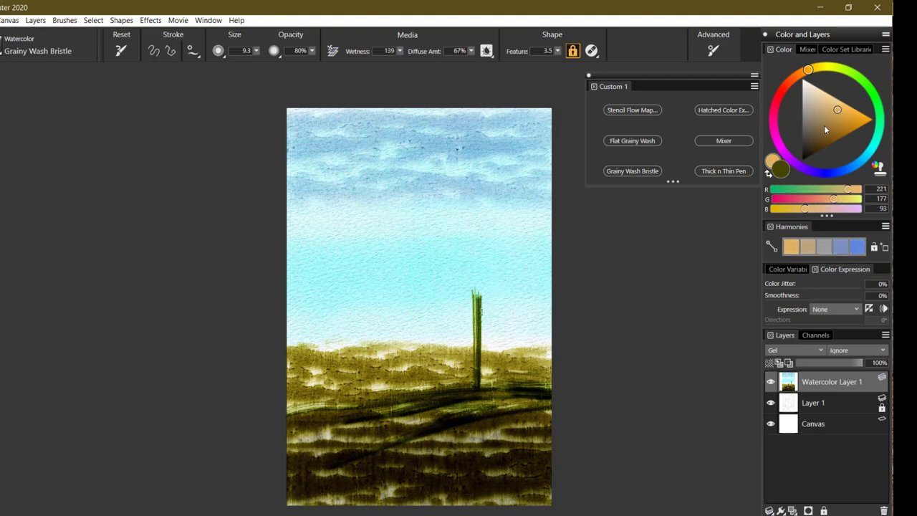
- Choose the Hatched Color Expression brush and dab a cone-shaped crown of foliage around the trunk, filling in its lower edge
left_click(724, 110)
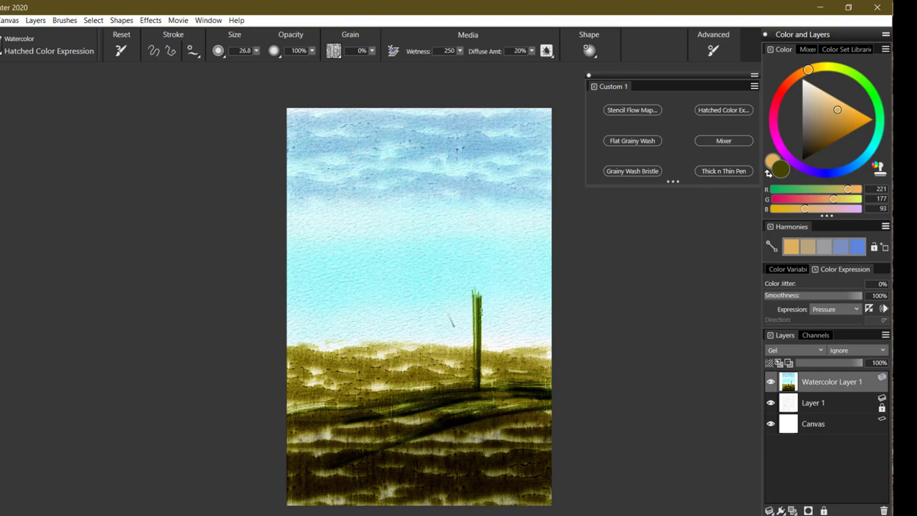
mouse_move(448, 323)
left_mouse_down()
mouse_move(435, 322)
mouse_move(454, 264)
mouse_move(445, 304)
mouse_move(452, 267)
mouse_move(454, 304)
mouse_move(432, 311)
mouse_move(435, 293)
mouse_move(468, 256)
mouse_move(460, 259)
mouse_move(475, 253)
mouse_move(469, 269)
mouse_move(503, 249)
mouse_move(474, 251)
mouse_move(473, 242)
mouse_move(476, 291)
mouse_move(481, 246)
mouse_move(489, 275)
mouse_move(549, 287)
mouse_move(515, 284)
mouse_move(527, 283)
mouse_move(408, 341)
mouse_move(445, 302)
mouse_move(510, 289)
mouse_move(448, 314)
mouse_move(513, 326)
mouse_move(456, 327)
mouse_move(515, 316)
mouse_move(560, 327)
mouse_move(506, 332)
mouse_move(447, 291)
mouse_move(438, 325)
mouse_move(521, 339)
mouse_move(487, 283)
left_mouse_up()
left_click_drag(512, 258, 552, 310)
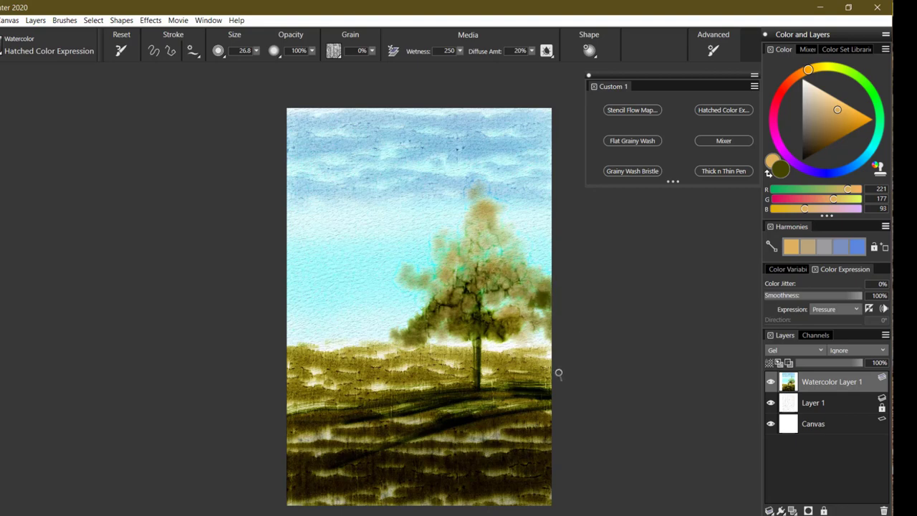
mouse_move(462, 336)
left_mouse_down()
mouse_move(416, 354)
mouse_move(468, 339)
mouse_move(541, 343)
mouse_move(465, 343)
mouse_move(505, 334)
mouse_move(504, 323)
mouse_move(545, 321)
left_mouse_up()
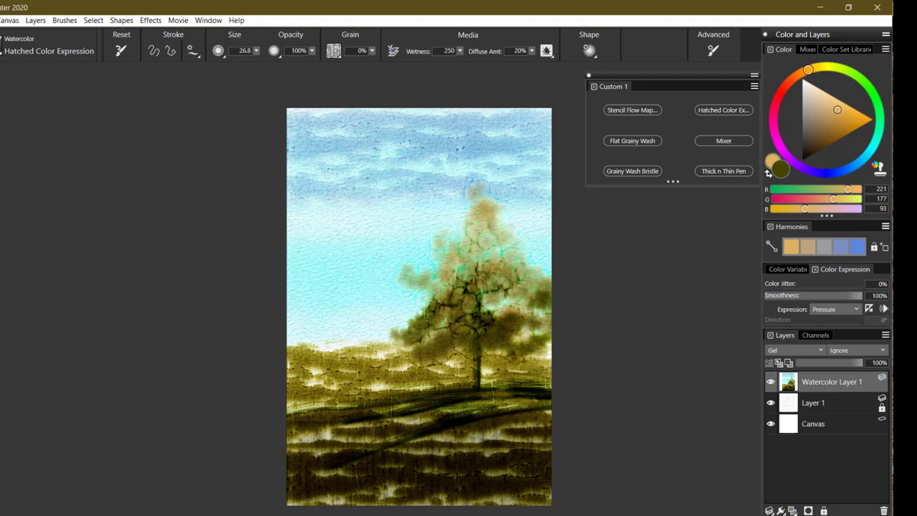
- Add a new watercolor layer and build up the tree's foliage in olive (RGB 124, 127, 15) and cream (RGB 234, 211, 168)
left_click(793, 510)
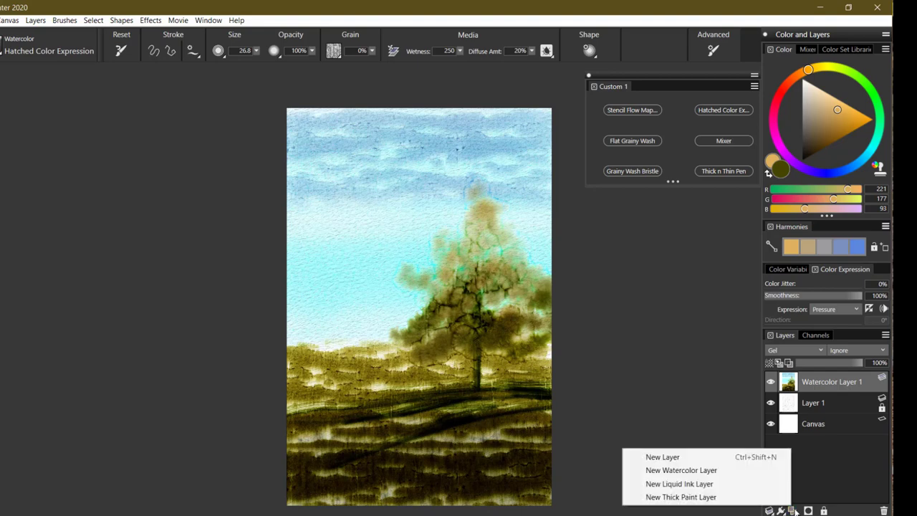
left_click(703, 470)
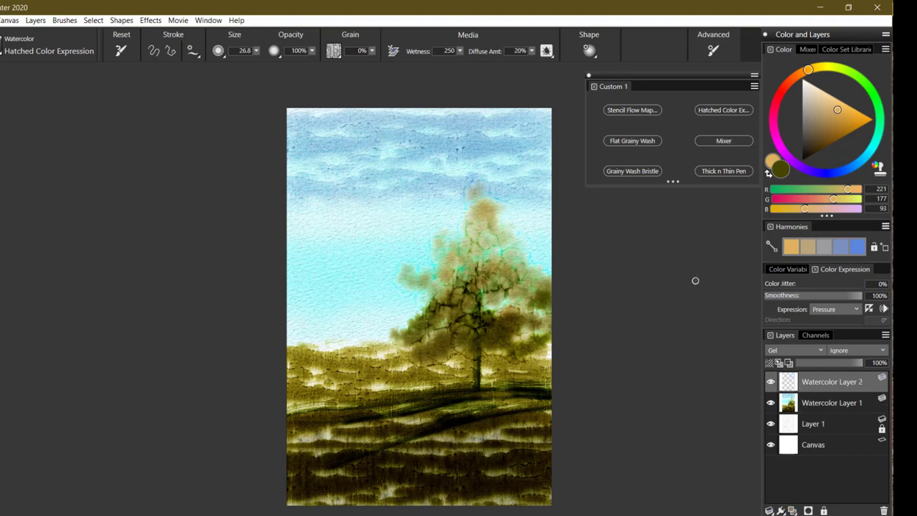
left_click(783, 169)
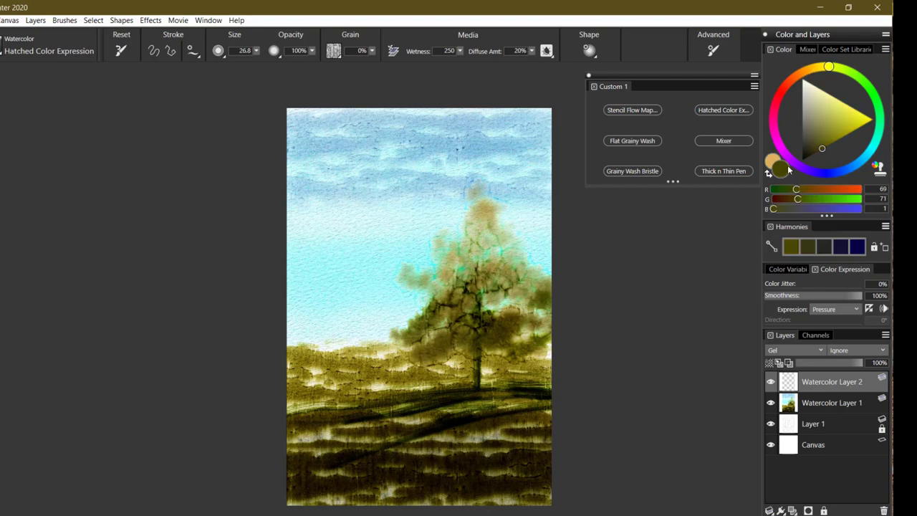
left_click_drag(840, 130, 836, 140)
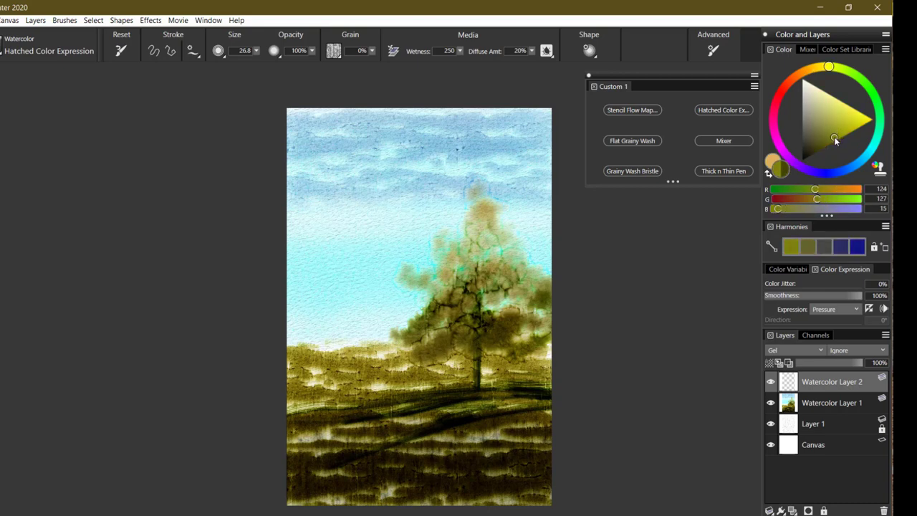
left_click(772, 162)
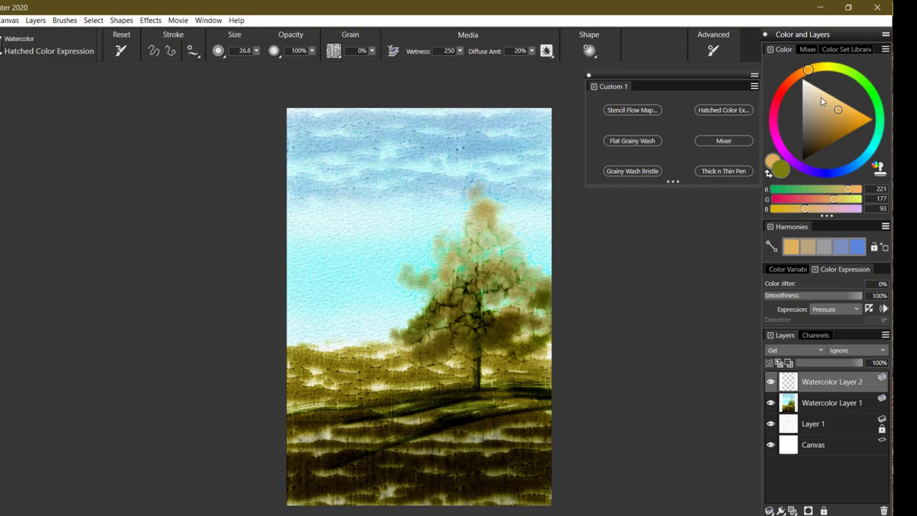
left_click(821, 98)
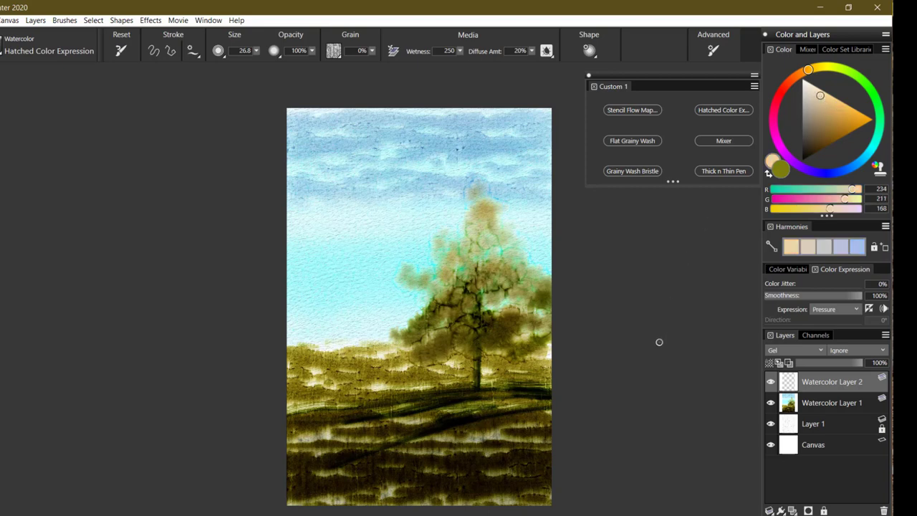
mouse_move(458, 237)
left_mouse_down()
mouse_move(452, 247)
mouse_move(459, 226)
mouse_move(430, 276)
mouse_move(434, 251)
mouse_move(423, 247)
mouse_move(397, 280)
mouse_move(451, 211)
mouse_move(462, 243)
mouse_move(477, 179)
mouse_move(458, 262)
mouse_move(438, 291)
mouse_move(440, 272)
mouse_move(469, 248)
mouse_move(503, 267)
mouse_move(506, 228)
mouse_move(502, 244)
mouse_move(544, 276)
mouse_move(451, 282)
mouse_move(409, 312)
mouse_move(452, 286)
mouse_move(516, 309)
mouse_move(485, 302)
mouse_move(538, 319)
mouse_move(541, 330)
mouse_move(441, 333)
mouse_move(423, 346)
mouse_move(543, 313)
mouse_move(531, 288)
left_mouse_up()
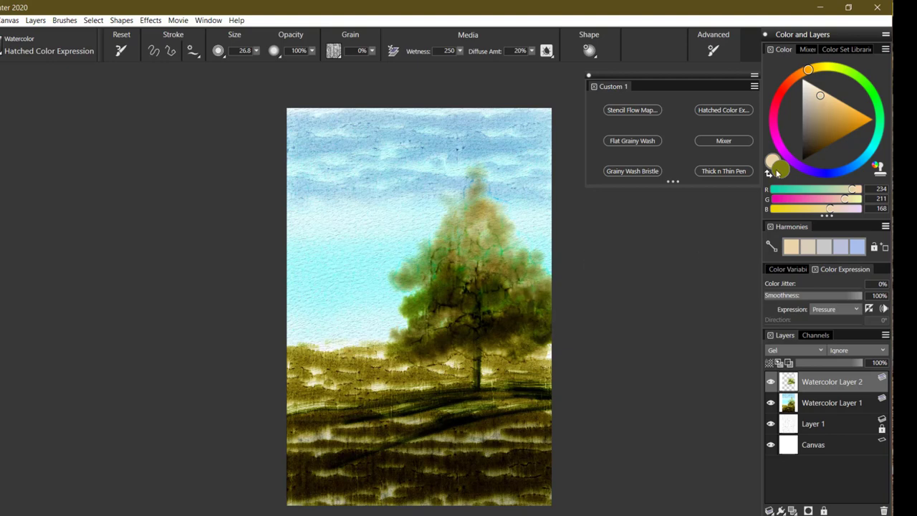
- Dab autumn foliage over the tree crown with brown (RGB 121, 88, 25) as main color and orange (RGB 243, 160, 3) as additional color
left_click(779, 169)
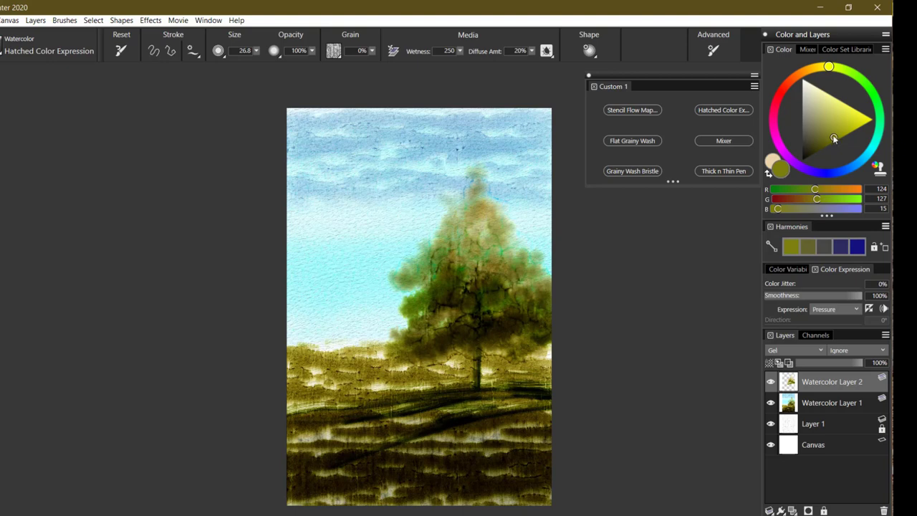
left_click_drag(820, 72, 815, 67)
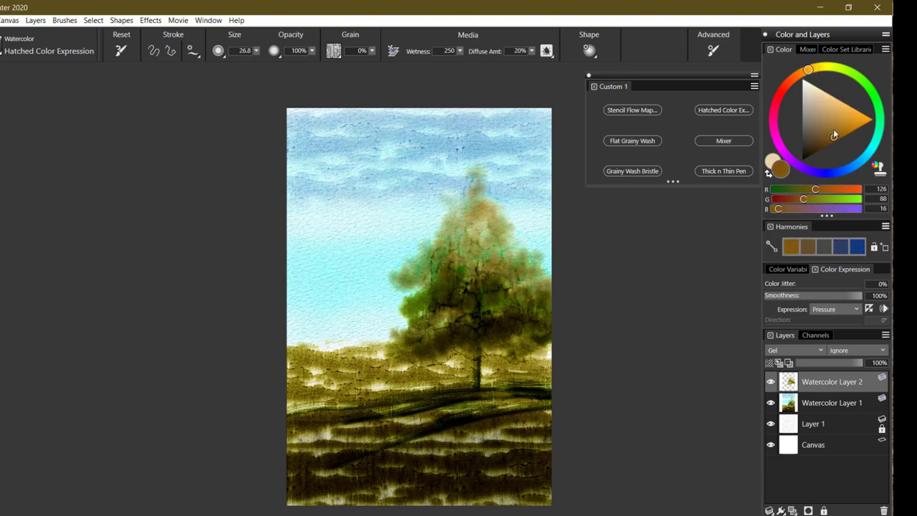
left_click_drag(834, 135, 830, 137)
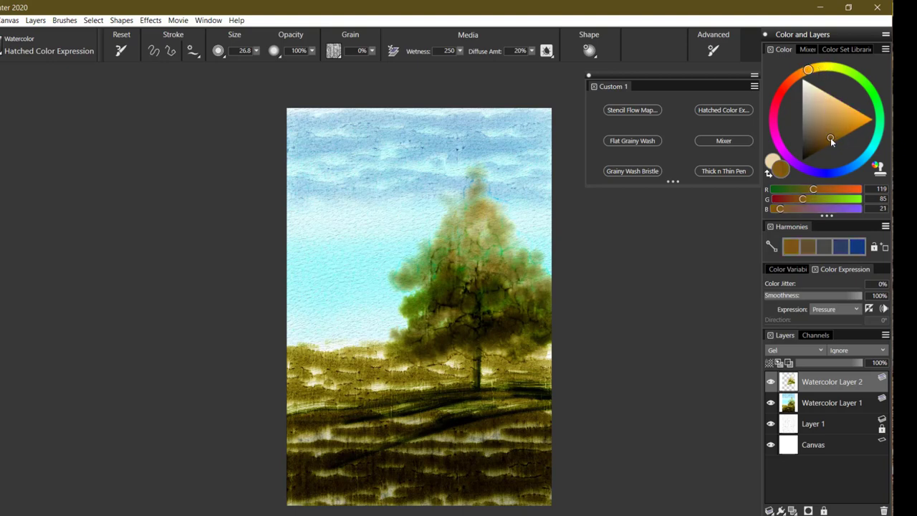
left_click(773, 162)
left_click_drag(852, 124, 870, 120)
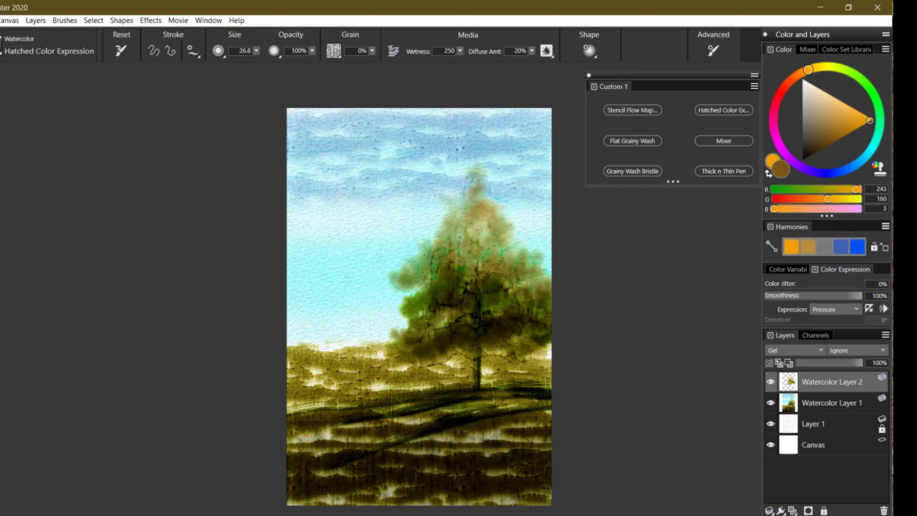
mouse_move(442, 253)
left_mouse_down()
mouse_move(436, 237)
mouse_move(430, 258)
mouse_move(409, 271)
mouse_move(472, 260)
mouse_move(493, 235)
mouse_move(513, 238)
mouse_move(530, 276)
mouse_move(449, 283)
mouse_move(401, 312)
mouse_move(412, 294)
mouse_move(522, 279)
mouse_move(492, 315)
mouse_move(497, 303)
mouse_move(508, 321)
mouse_move(542, 333)
mouse_move(444, 319)
mouse_move(478, 280)
mouse_move(483, 191)
left_mouse_up()
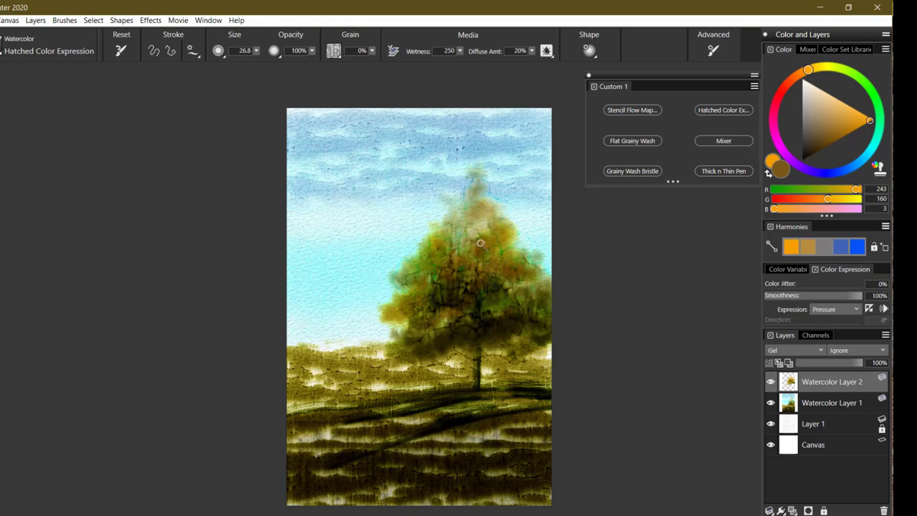
mouse_move(481, 243)
left_mouse_down()
mouse_move(485, 188)
mouse_move(473, 173)
mouse_move(481, 307)
mouse_move(505, 269)
mouse_move(538, 265)
mouse_move(400, 302)
left_mouse_up()
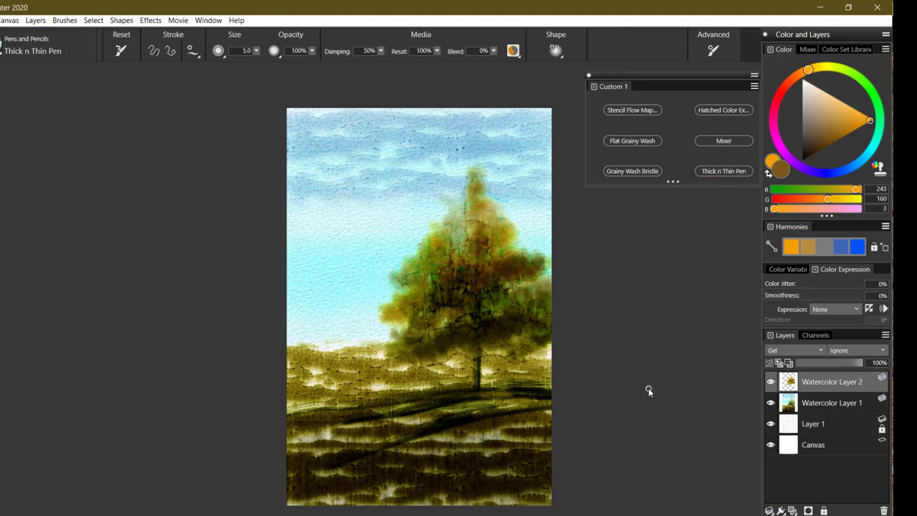
- Choose the Thick n Thin Pen with dark brown main (RGB 37, 24, 1) and additional (RGB 47, 31, 1) colors, and add a new default layer
left_click_drag(822, 140, 815, 152)
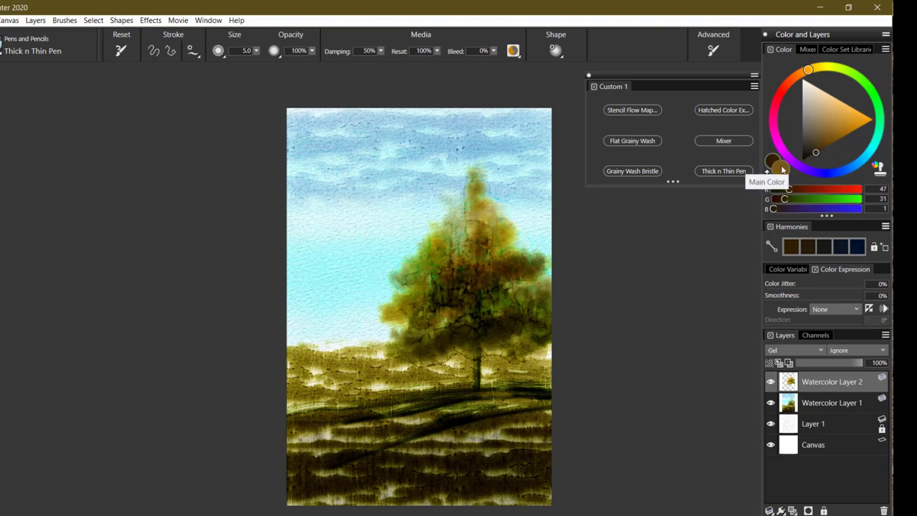
left_click(788, 175)
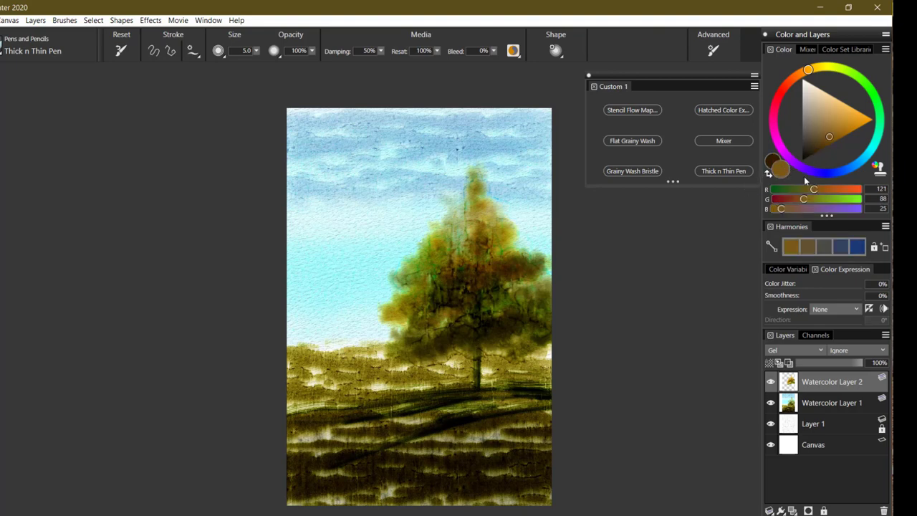
mouse_move(824, 161)
left_mouse_down()
mouse_move(837, 132)
mouse_move(813, 163)
left_mouse_up()
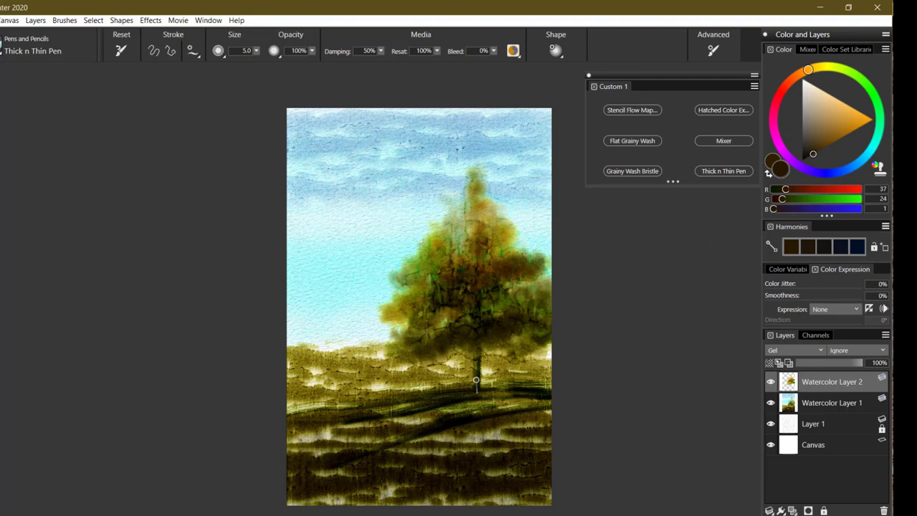
key("ctrl+shift+n")
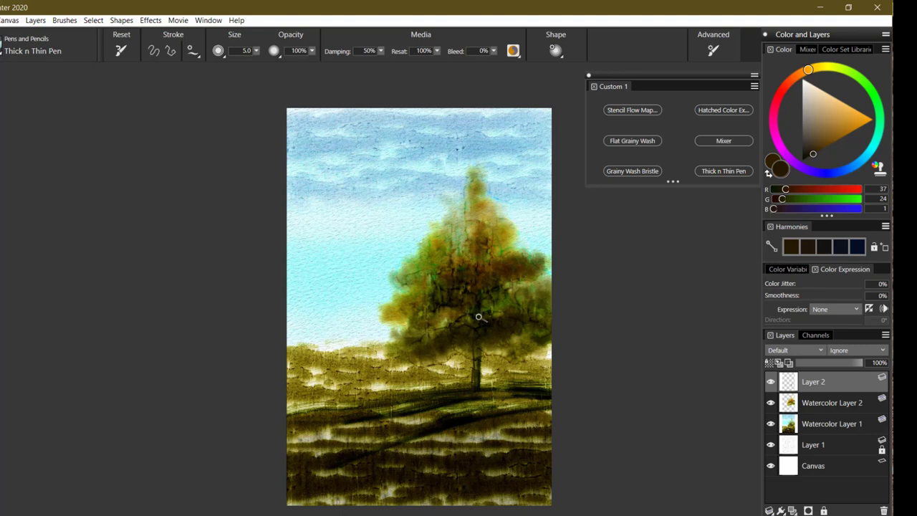
- Draw thin dark branches through the tree's foliage, from the upper trunk out to both sides, redoing the first stroke
left_click_drag(480, 258, 478, 223)
key("ctrl+z")
left_click_drag(480, 232, 478, 204)
left_click_drag(509, 305, 529, 285)
left_click_drag(454, 256, 421, 240)
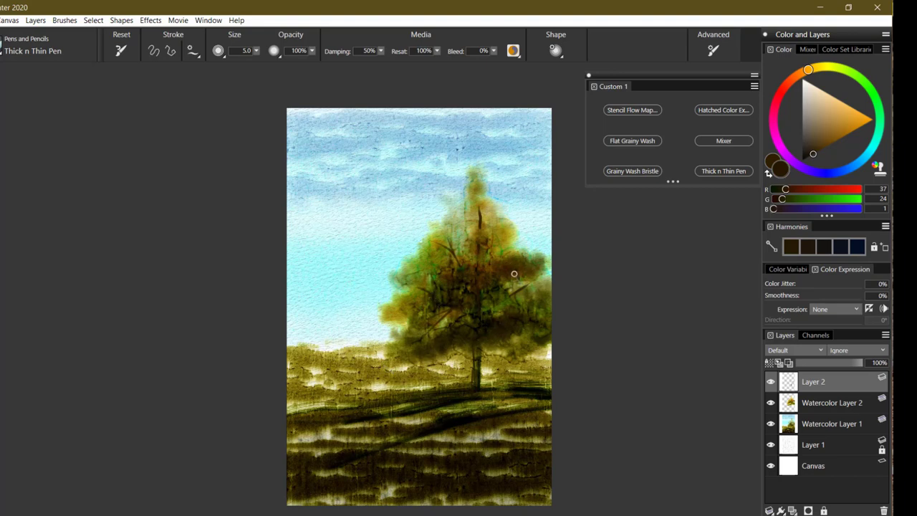
left_click_drag(563, 206, 519, 266)
mouse_move(549, 211)
left_mouse_down()
mouse_move(554, 258)
mouse_move(512, 304)
left_mouse_up()
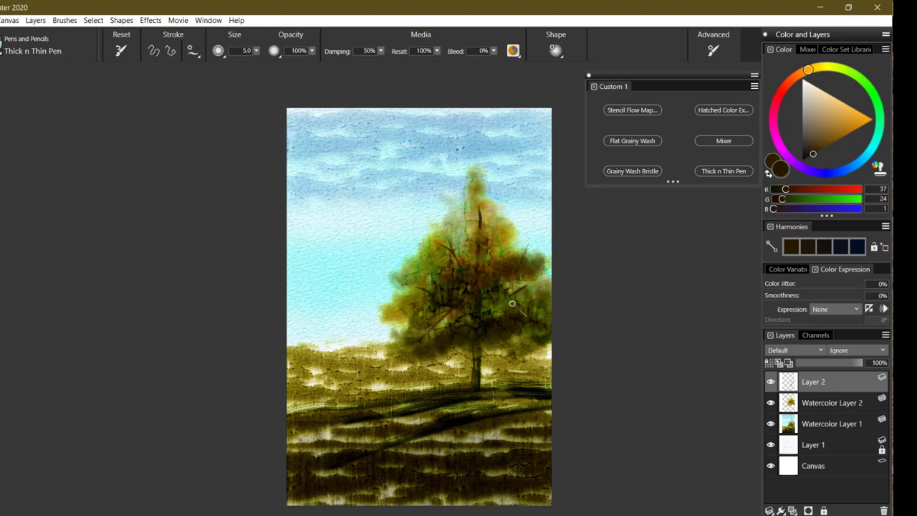